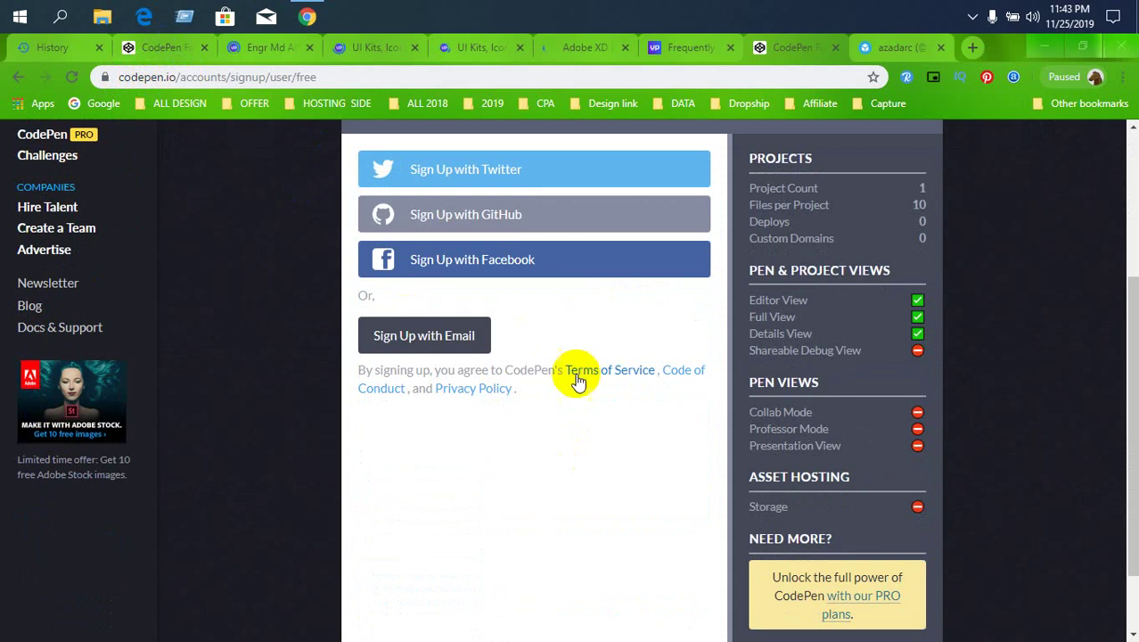
Look over the log-in page, including its credential fields, password reset form and social log-in options.
scroll(527, 430, "up", 3)
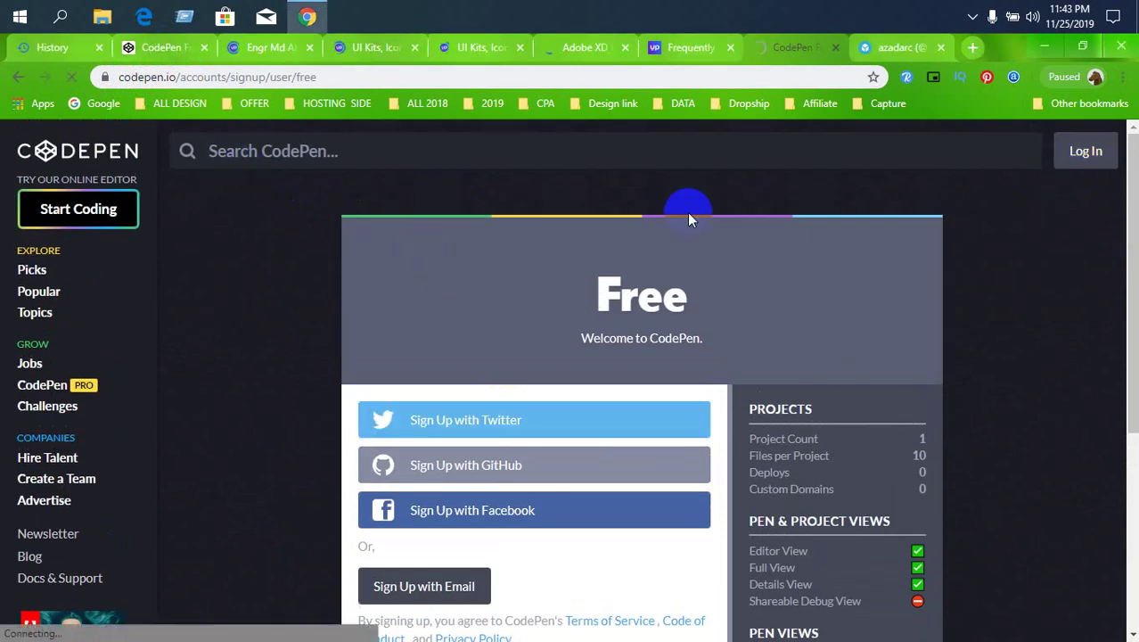
left_click(498, 514)
scroll(493, 486, "down", 3)
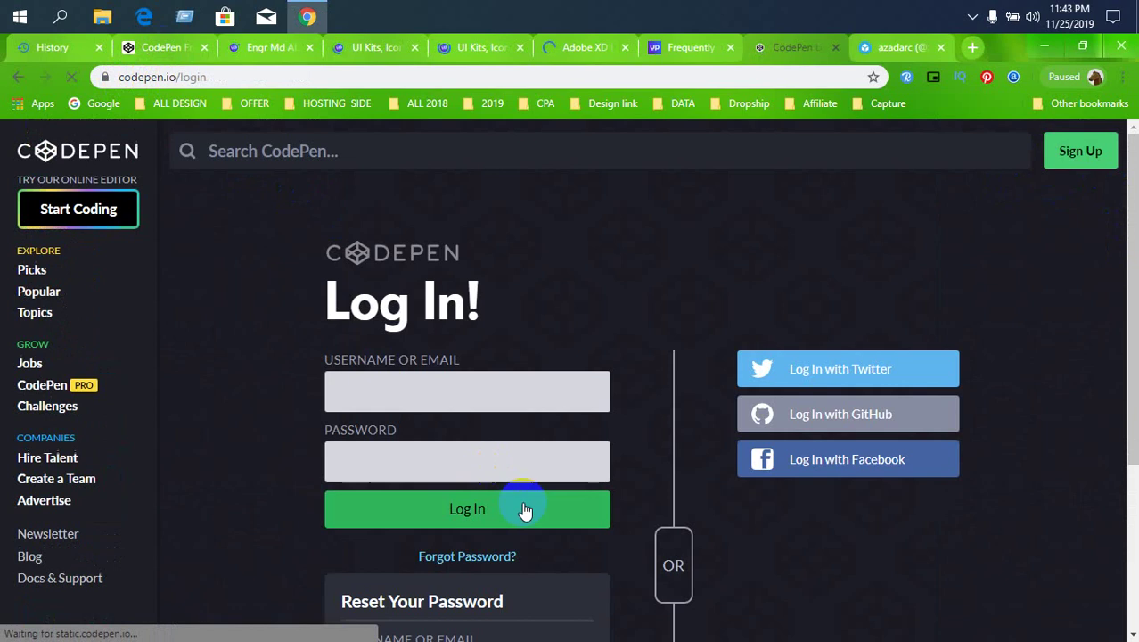
scroll(478, 440, "down", 2)
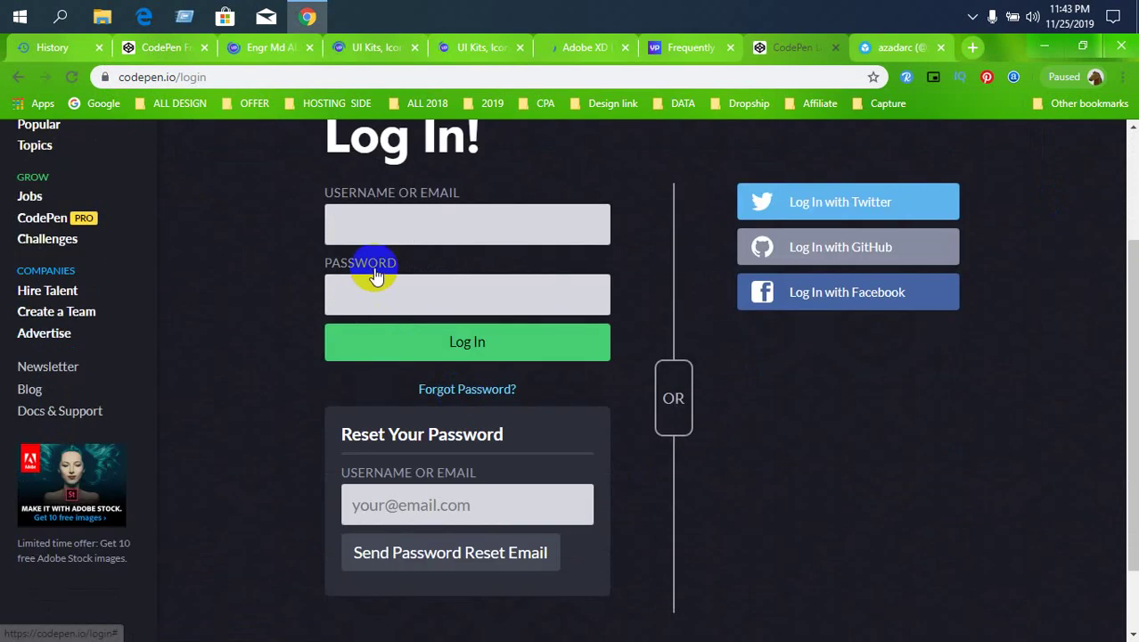
left_click(490, 501)
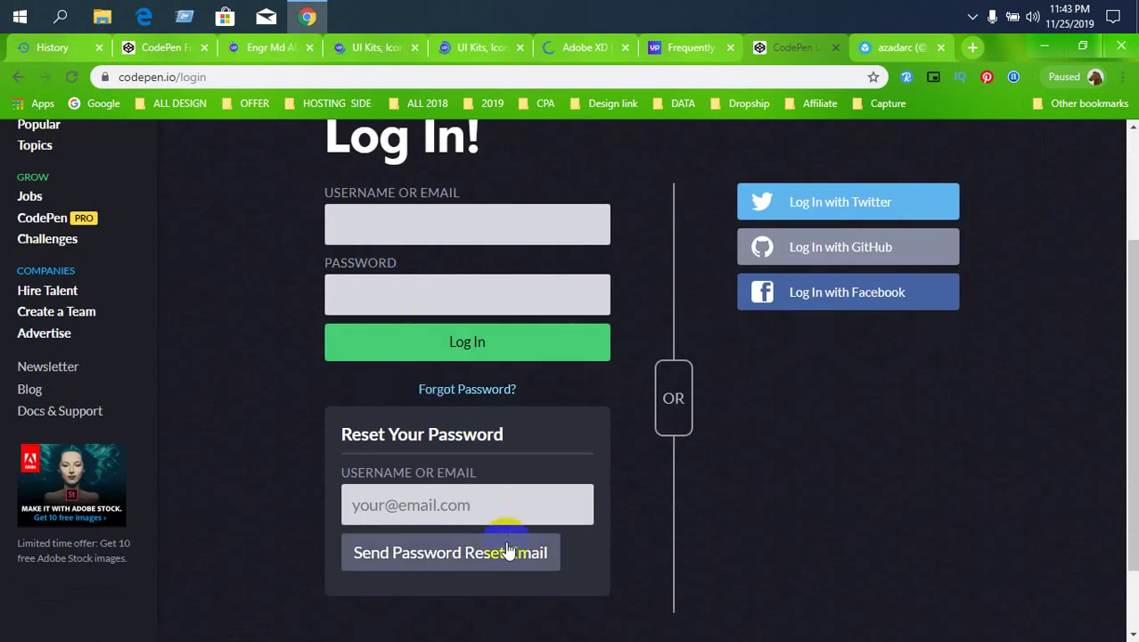
scroll(521, 530, "up", 2)
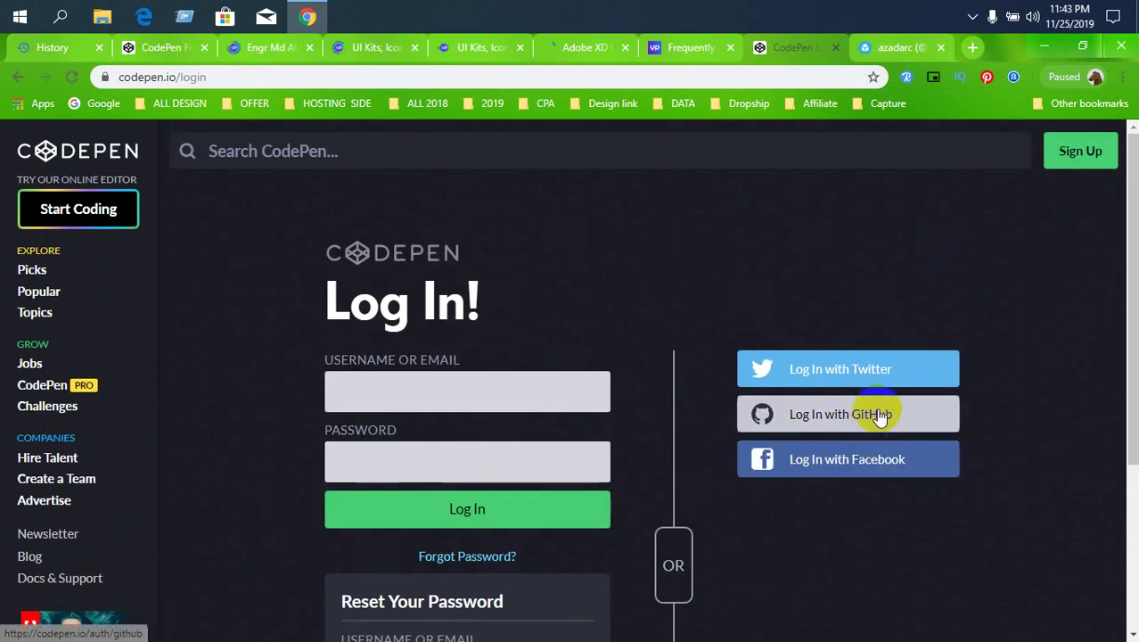
Return to the free account sign-up page and open the form for signing up with email.
left_click(1081, 154)
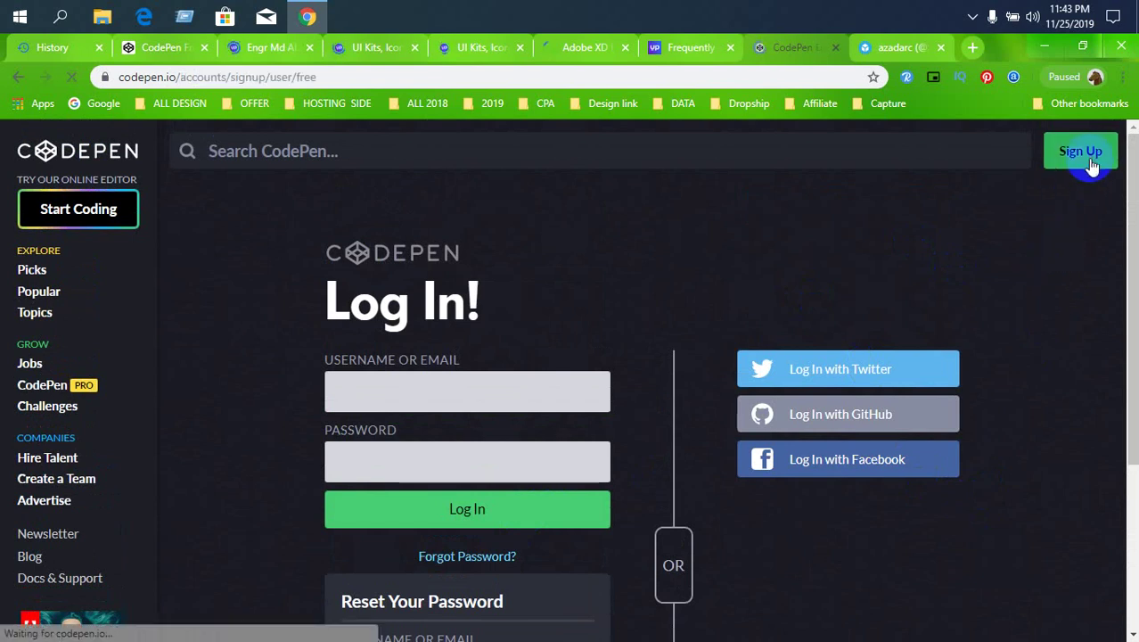
scroll(535, 433, "down", 2)
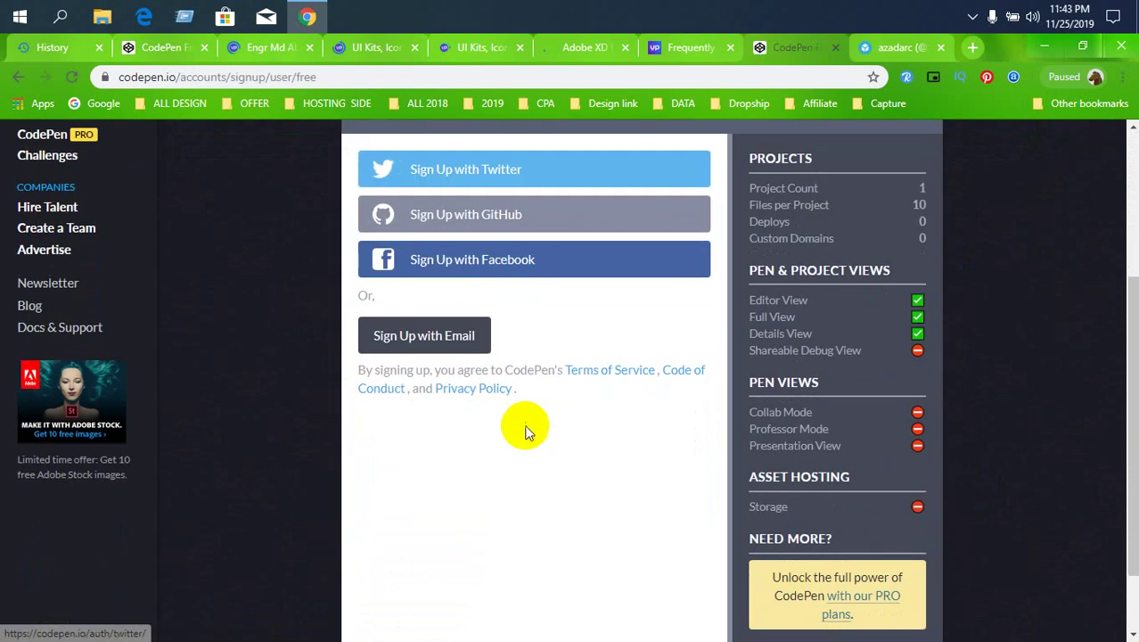
left_click(448, 355)
scroll(464, 535, "down", 2)
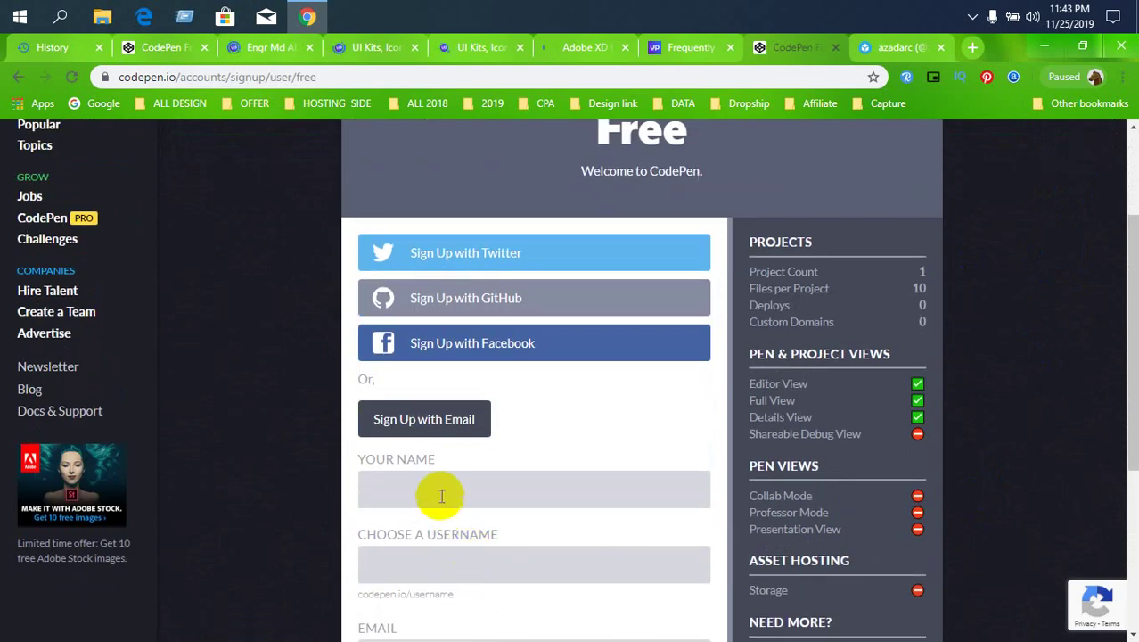
Enter the account holder's display name and correct its misspelled first word to "Freelancer".
left_click(441, 496)
scroll(441, 492, "down", 2)
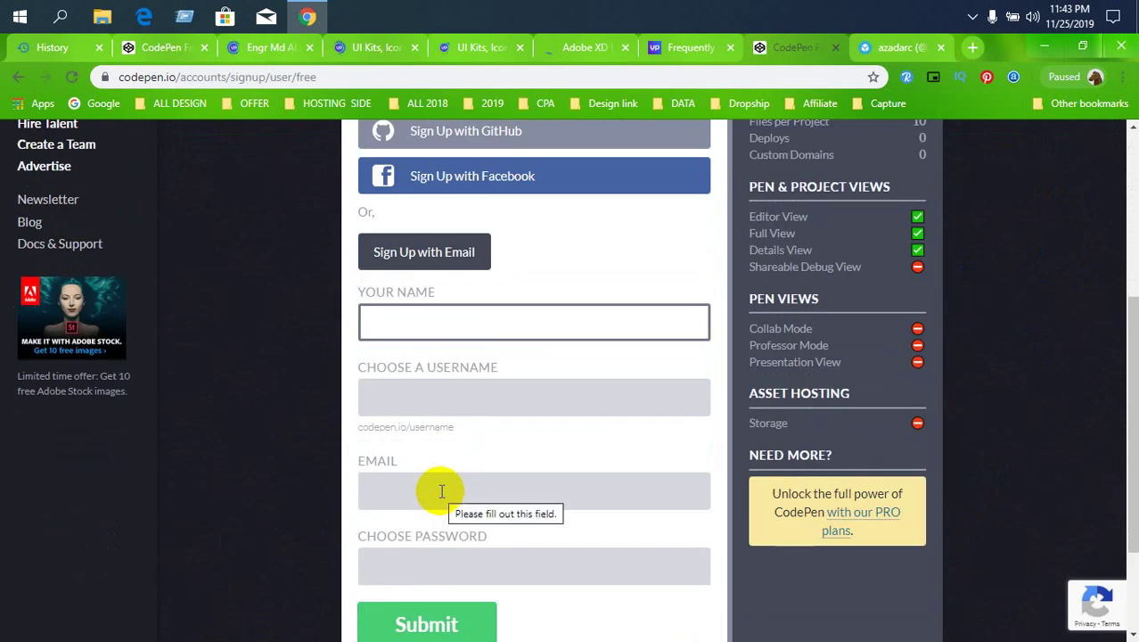
type("Freeancer Azad")
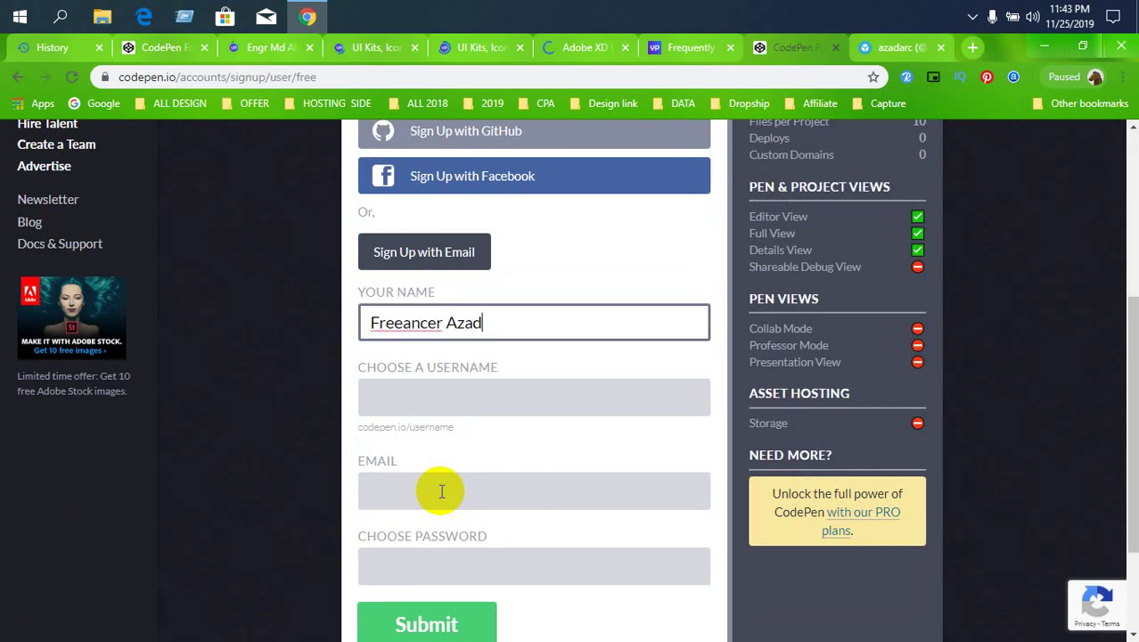
right_click(417, 330)
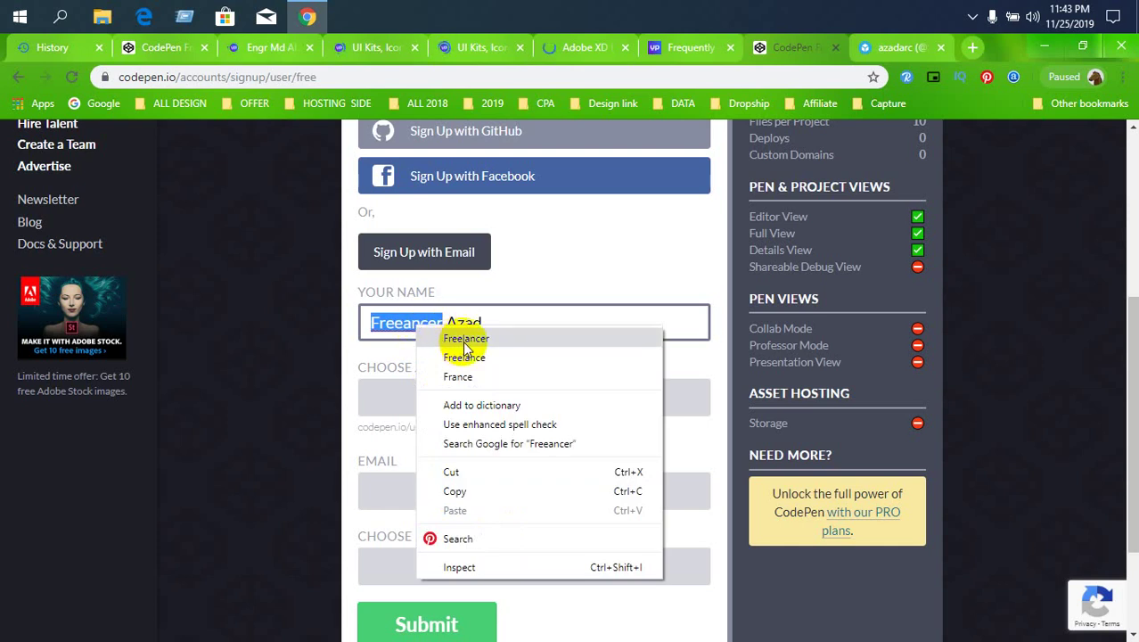
left_click(464, 342)
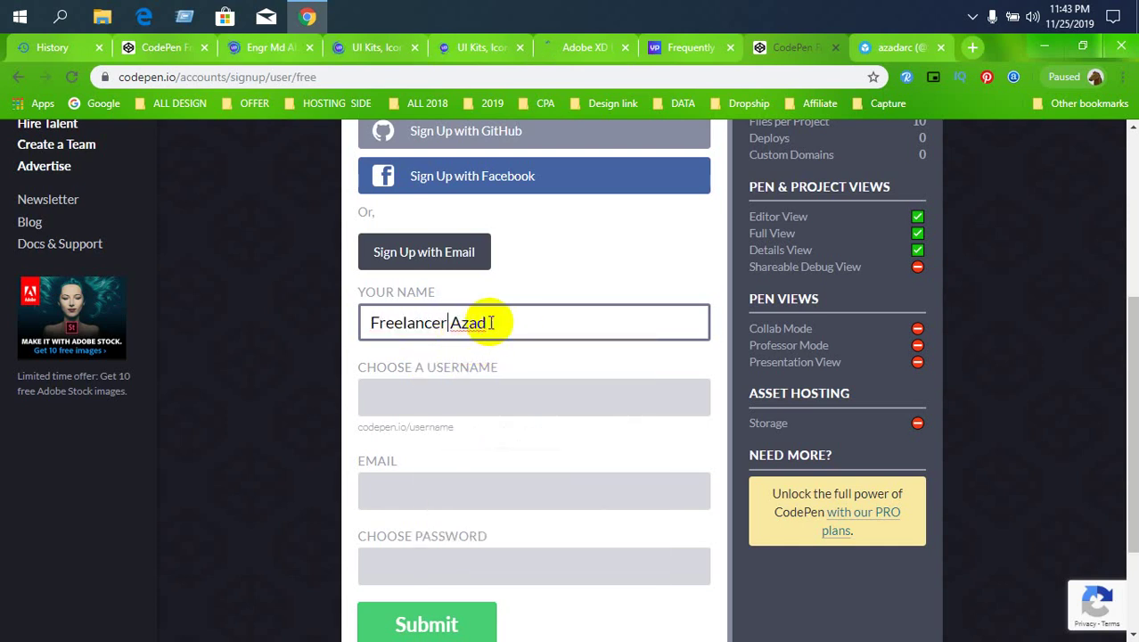
left_click(527, 323)
Try the first suggested username for the new account.
left_click(455, 395)
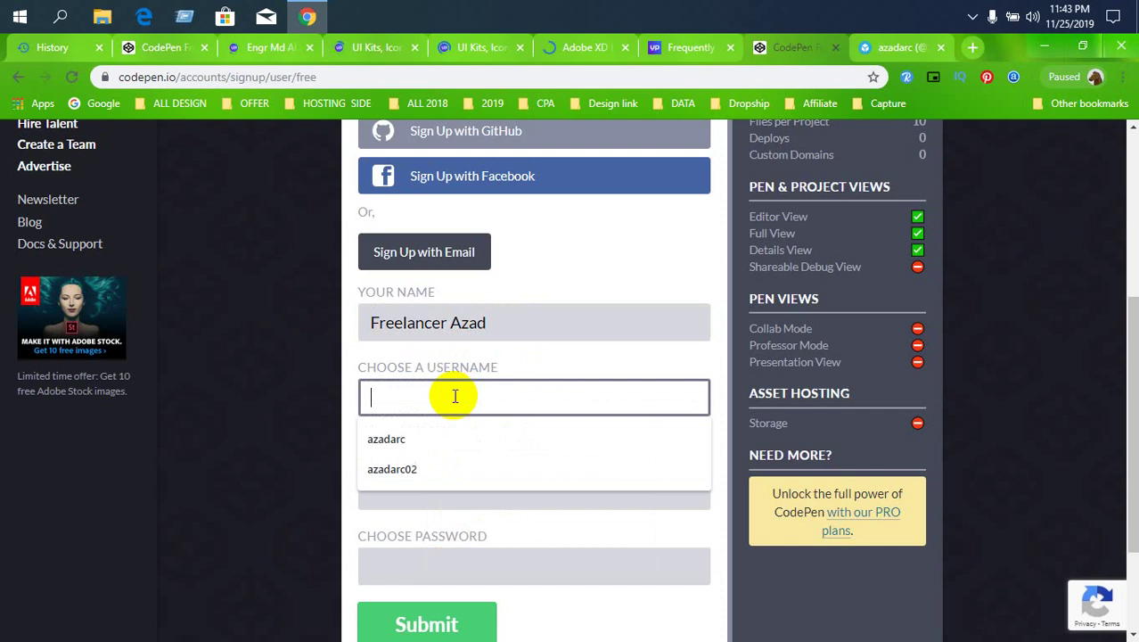
left_click(424, 437)
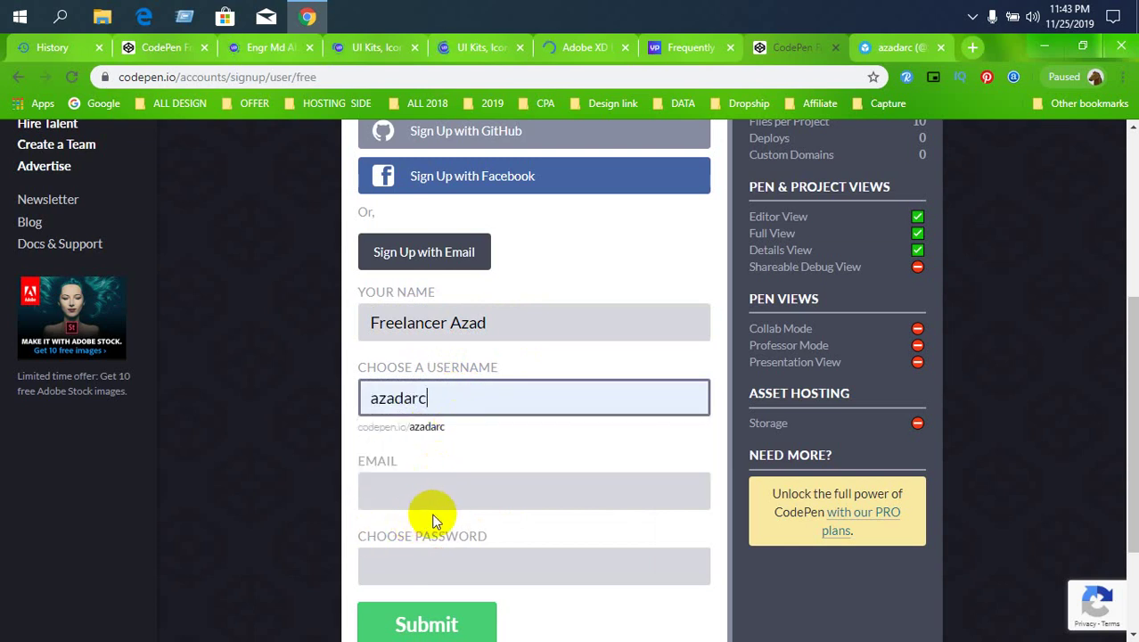
left_click(447, 488)
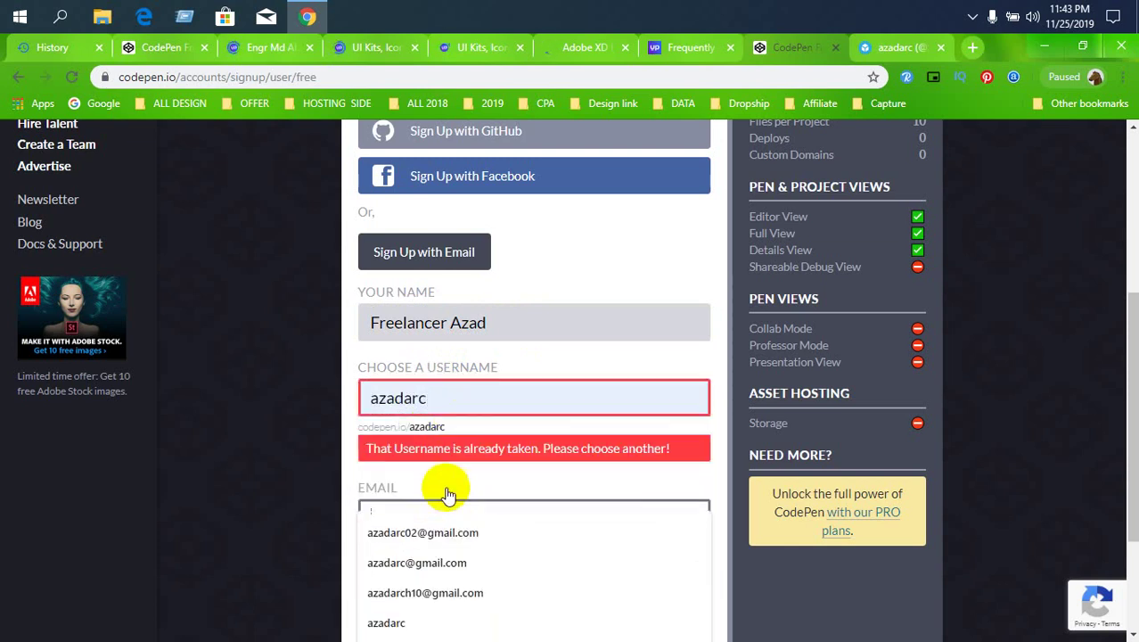
Shorten the first word of the display name to "Freelance".
left_click(495, 323)
left_click(452, 328)
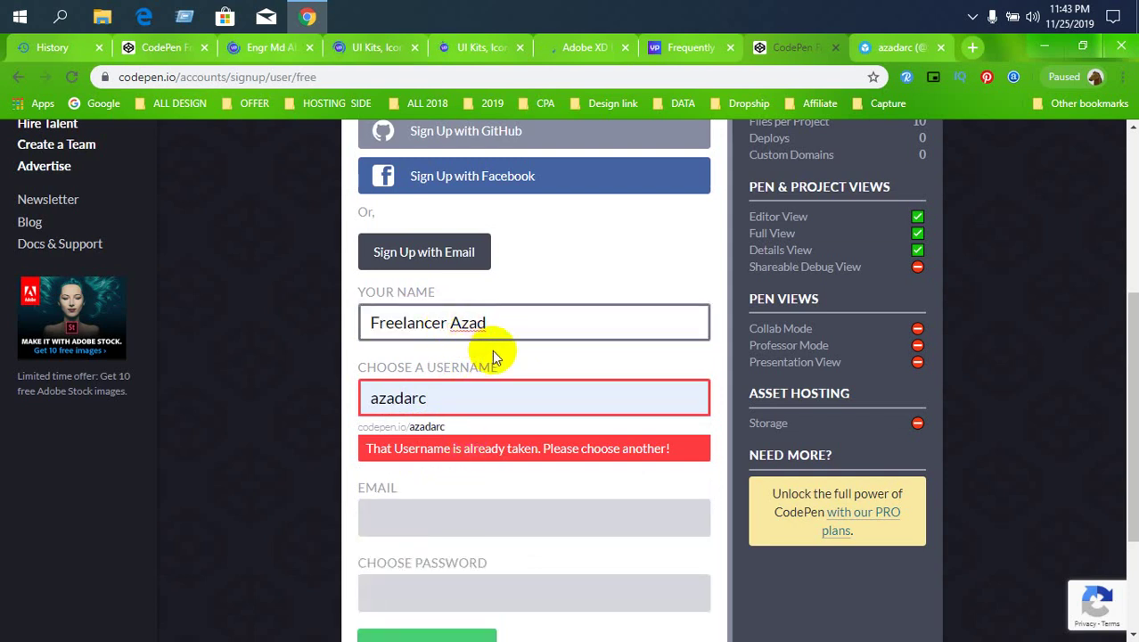
key("BackSpace")
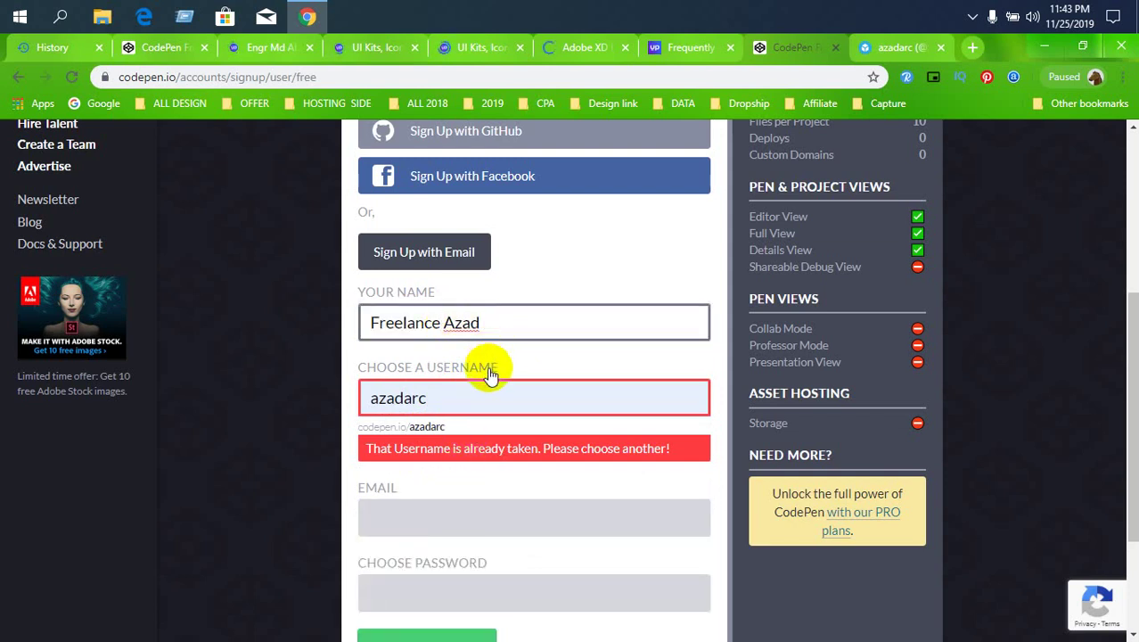
Open the log-in page in a separate browser tab while keeping the sign-up form open.
scroll(372, 425, "up", 4)
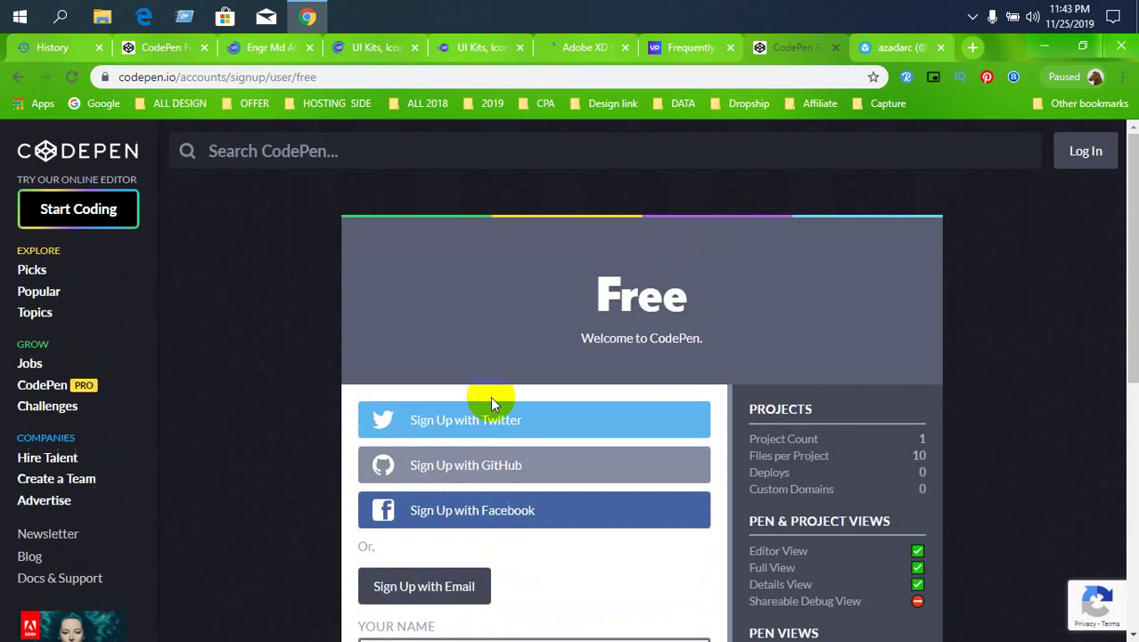
middle_click(1090, 157)
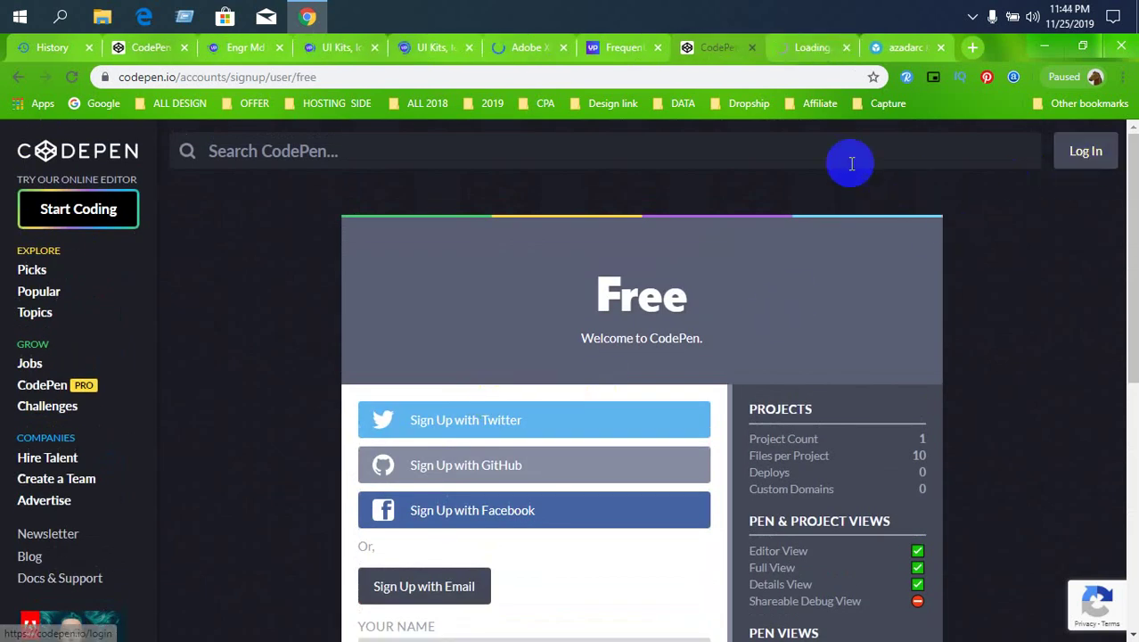
Fill in the sign-up form's email field with the first suggested address.
scroll(624, 356, "down", 3)
left_click(503, 475)
scroll(496, 484, "down", 3)
left_click(447, 364)
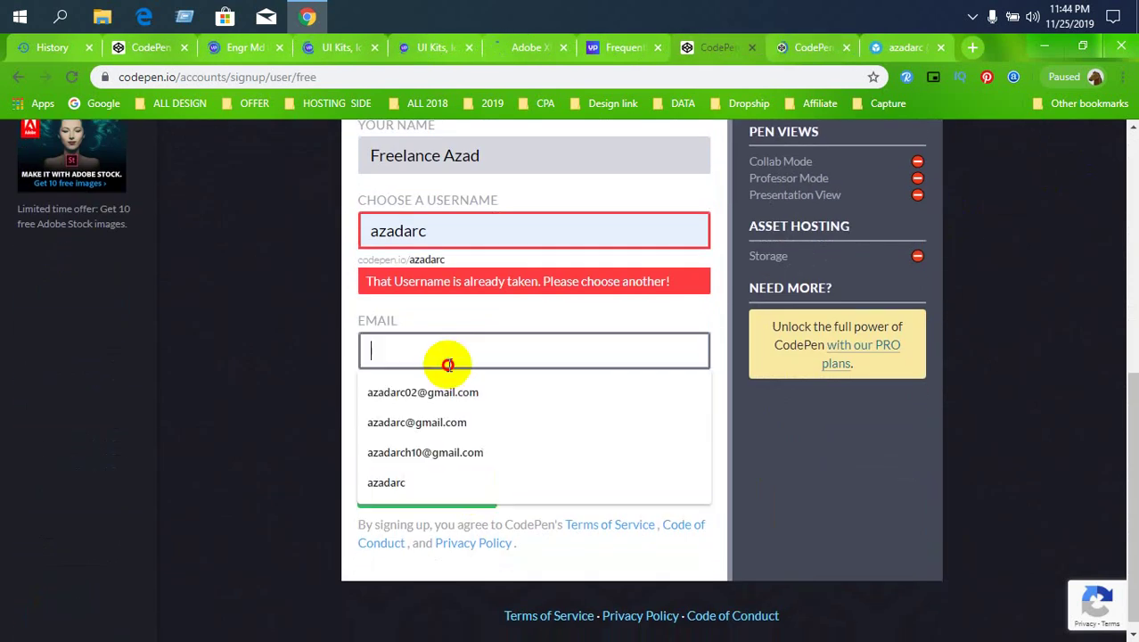
left_click(445, 392)
left_click(445, 415)
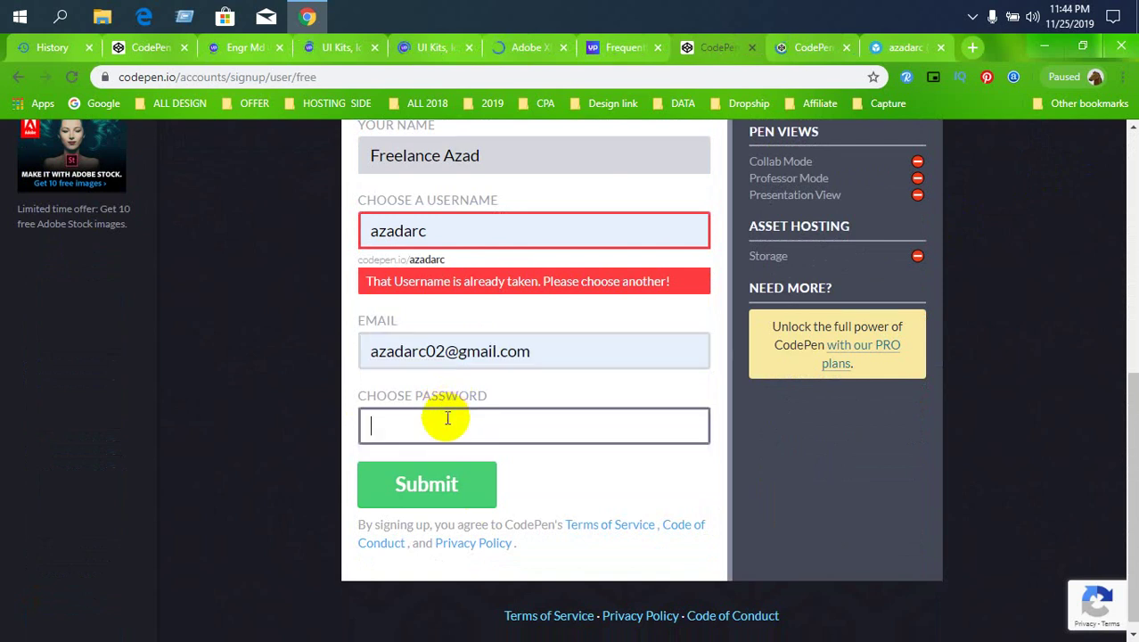
Replace the username with a copy of the display name written without a space.
left_click_drag(484, 158, 344, 178)
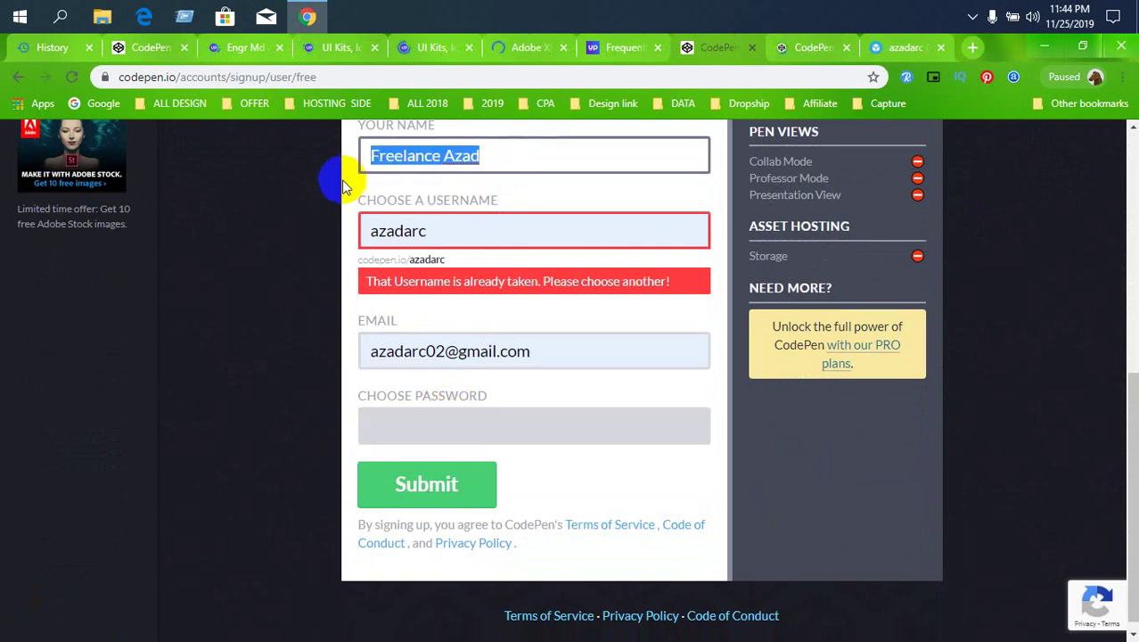
key("ctrl+c")
double_click(449, 245)
key("ctrl+v")
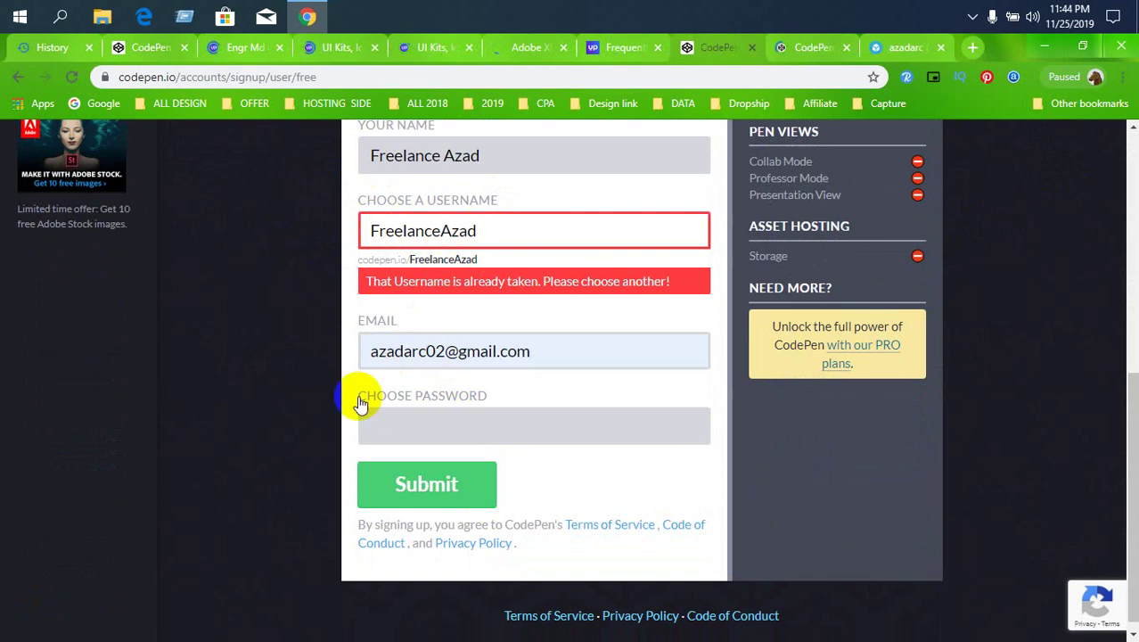
Enter the new account's password and submit the sign-up form.
left_click(571, 424)
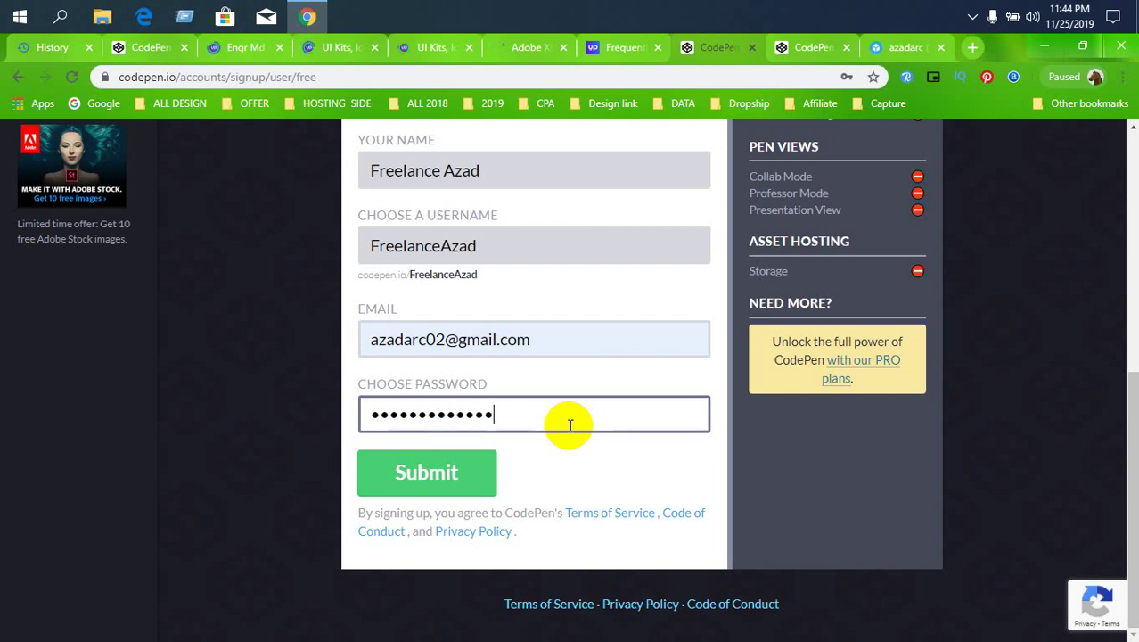
left_click(413, 477)
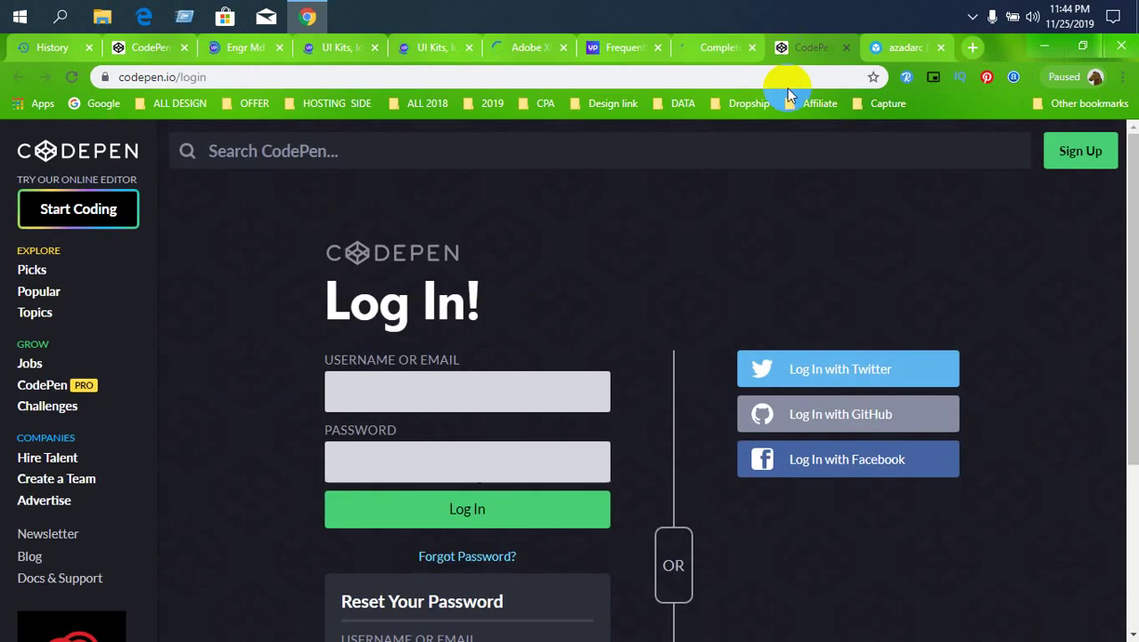
Try to log in on the separate log-in tab with the first suggested email and the account password.
left_click(519, 403)
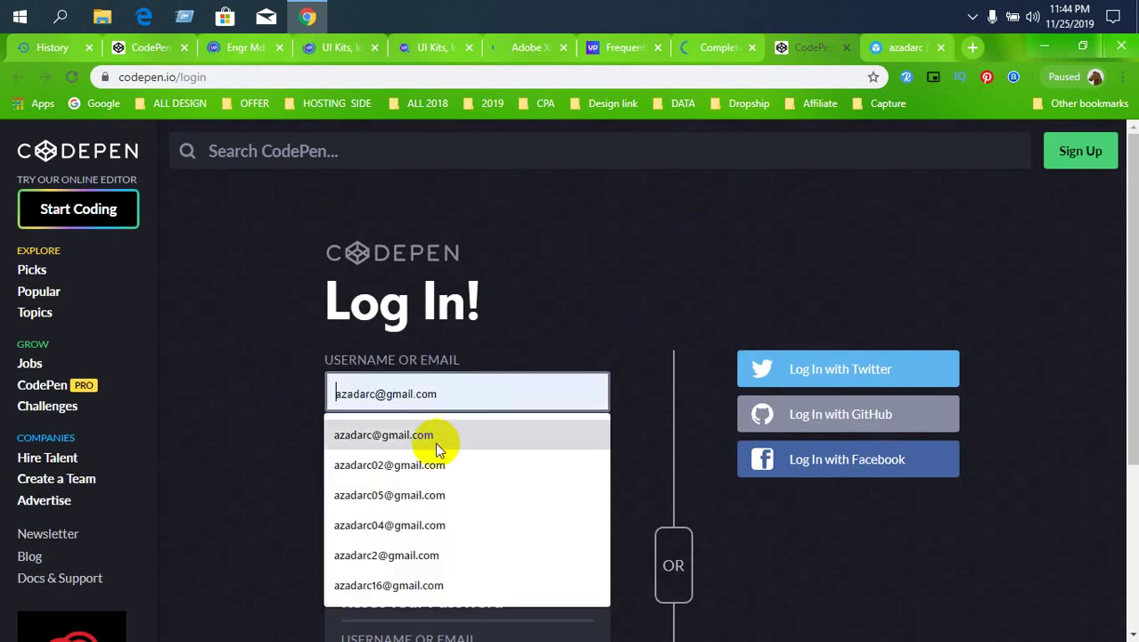
left_click(432, 438)
left_click(428, 463)
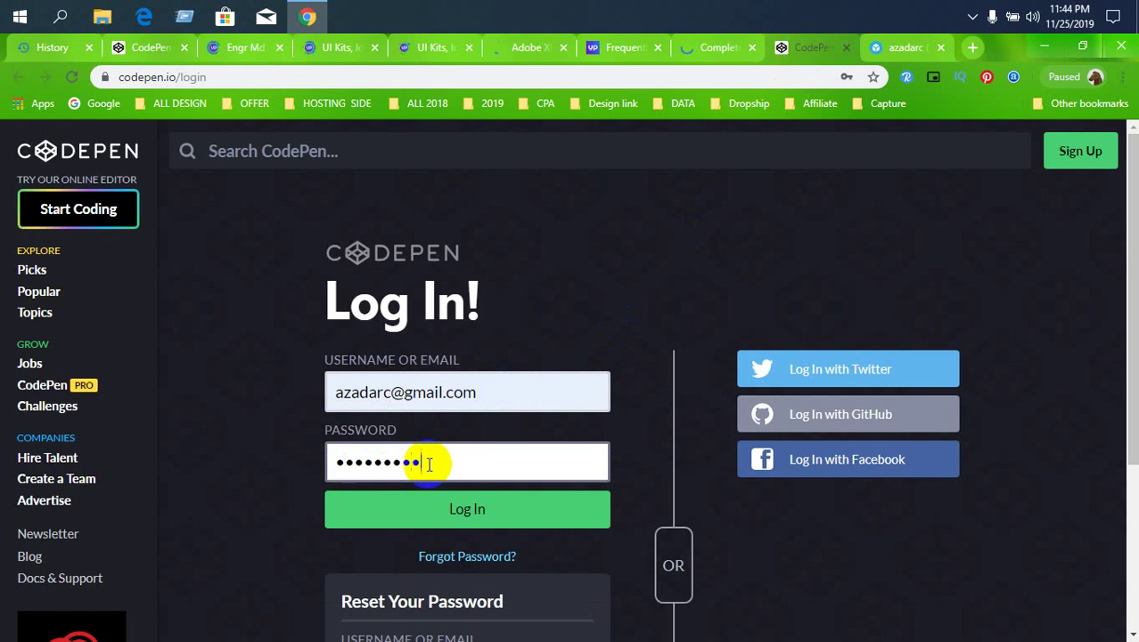
left_click(446, 510)
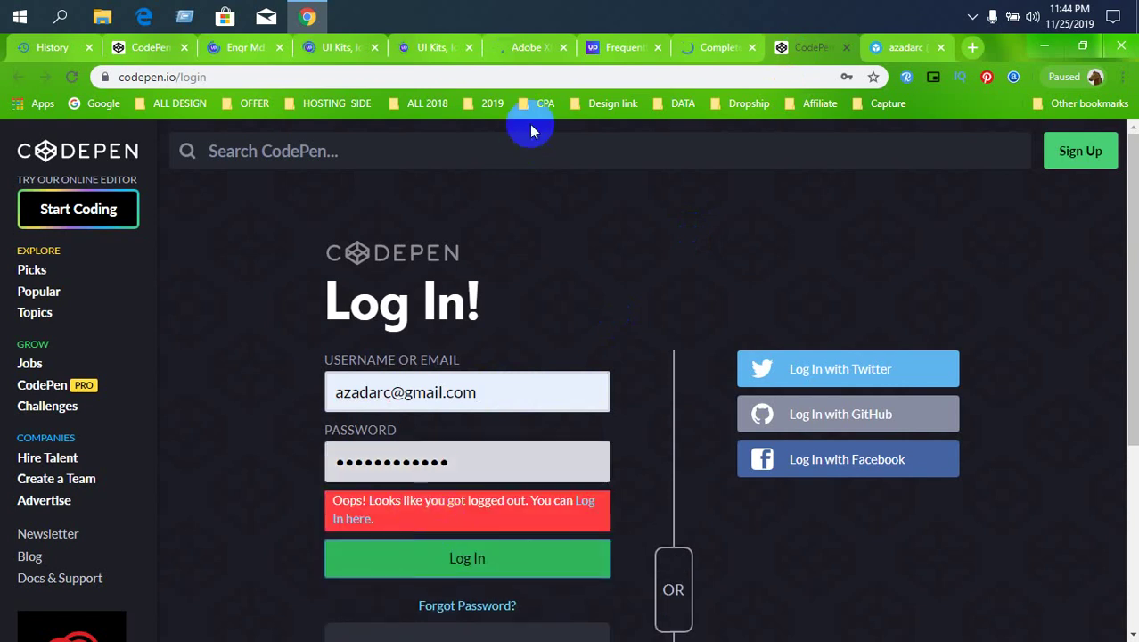
Go back to the new account's profile setup page and set the location to Dhaka.
left_click(692, 44)
scroll(390, 486, "down", 1)
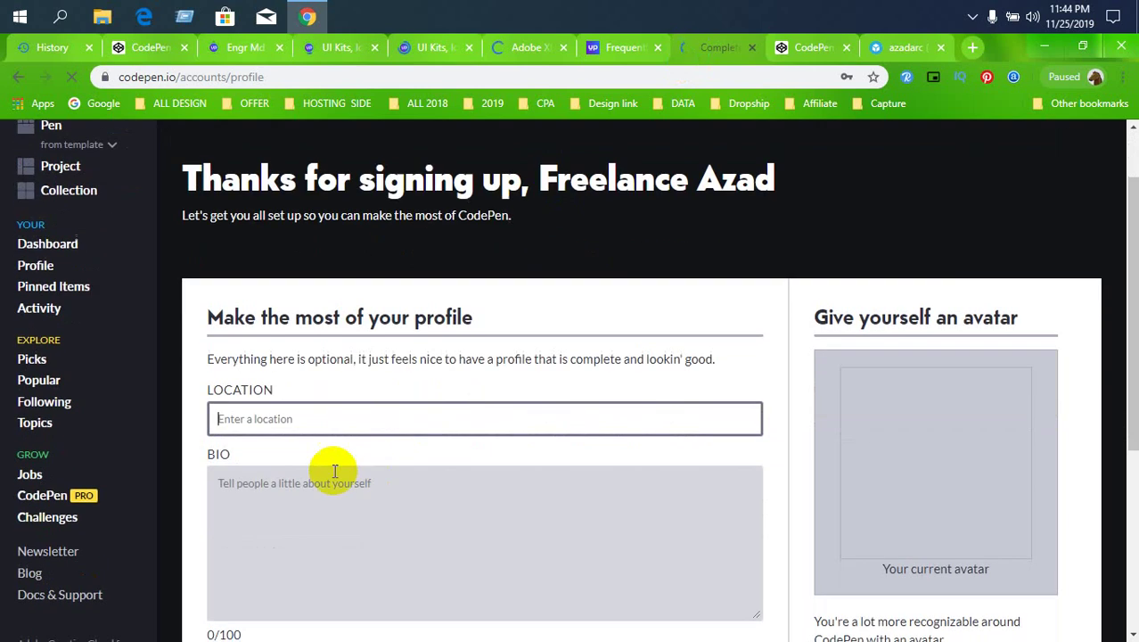
left_click(315, 421)
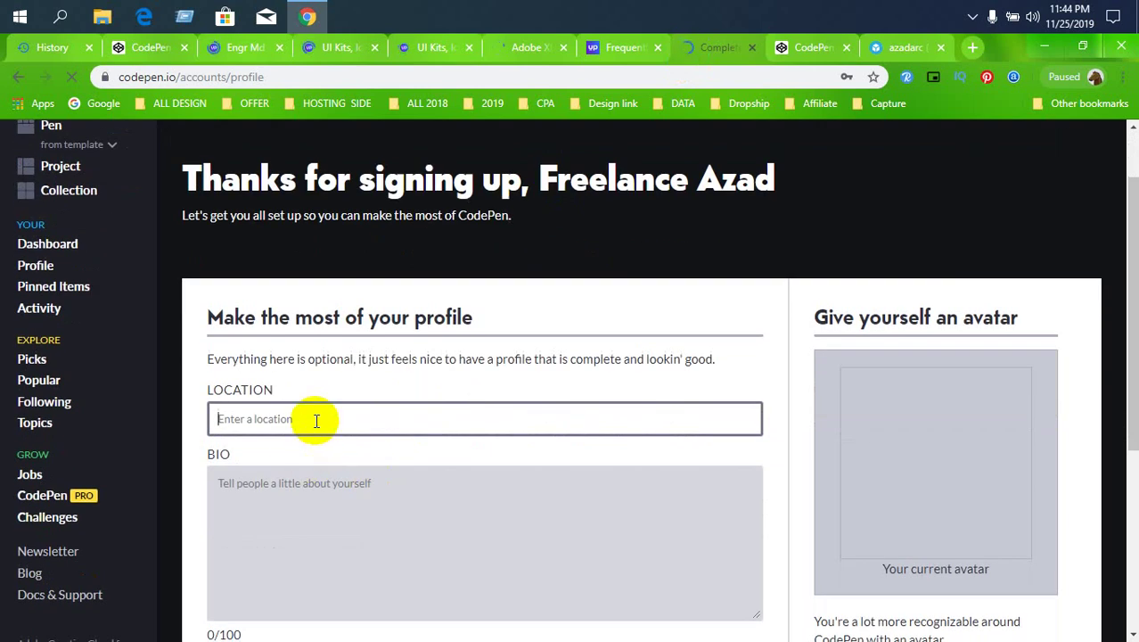
type("b")
key("BackSpace")
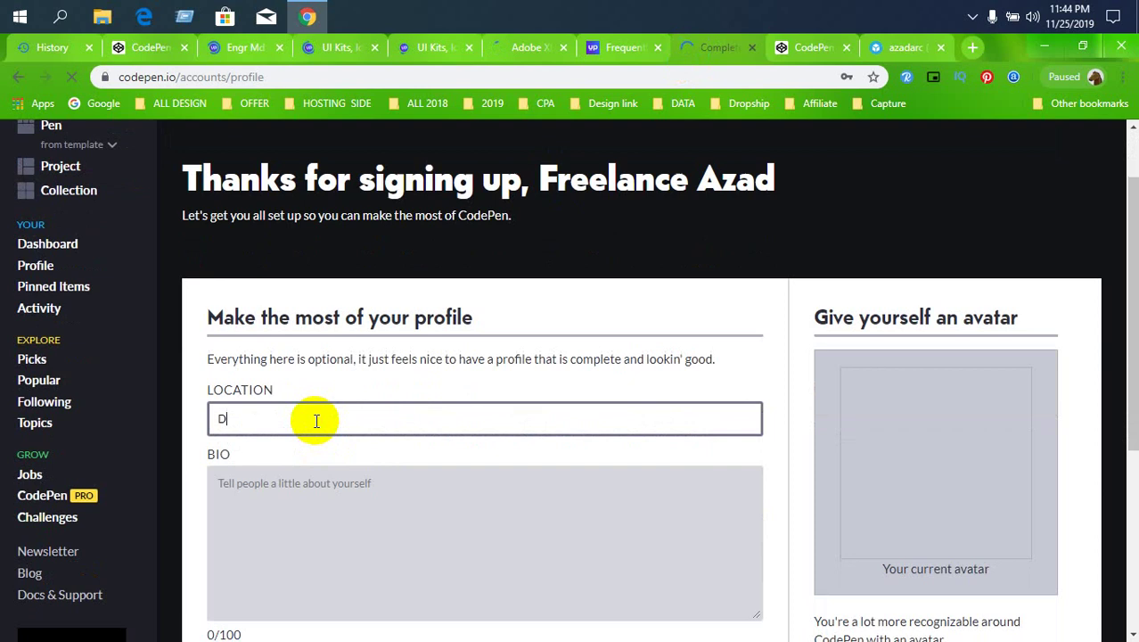
type("Dhaka")
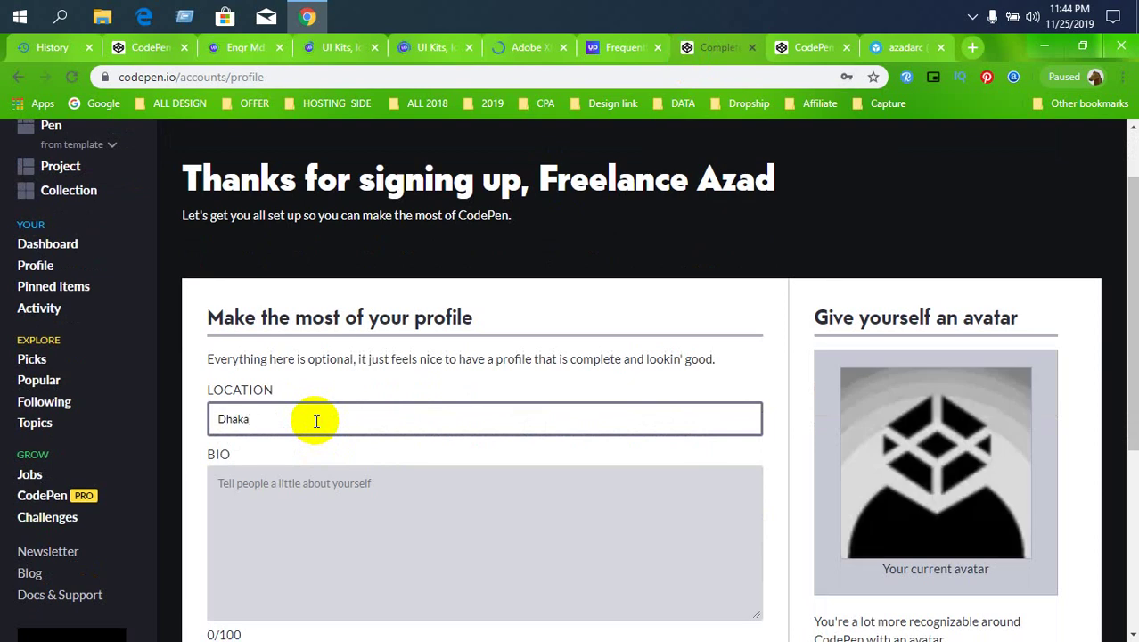
Look over the bio and link fields of the profile form.
scroll(314, 420, "down", 2)
left_click(287, 356)
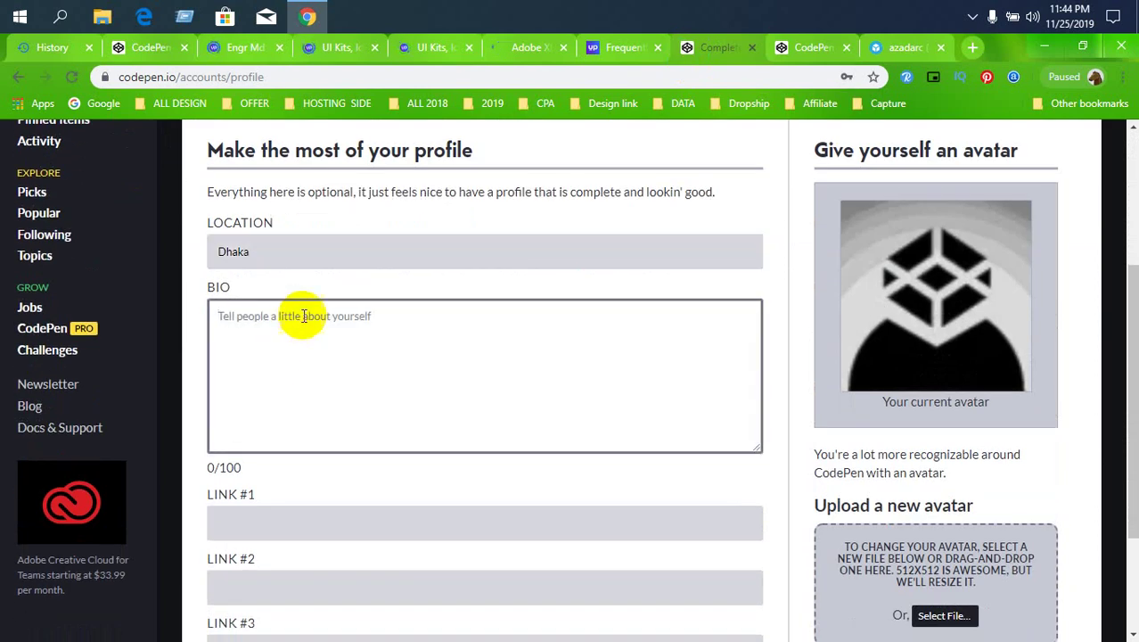
left_click(299, 530)
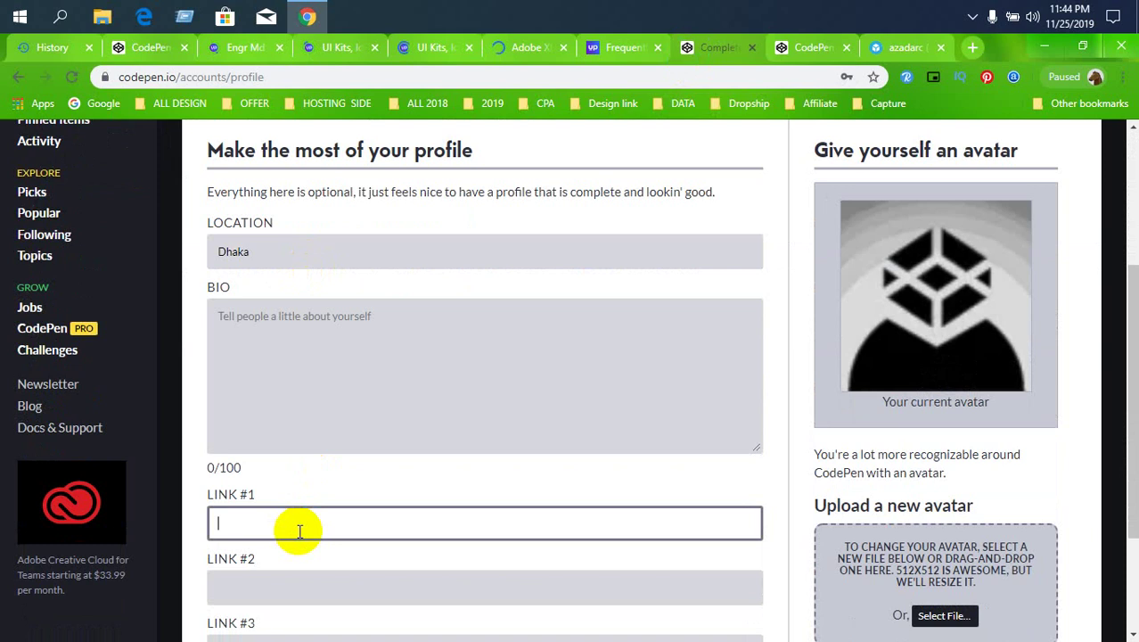
scroll(299, 529, "down", 2)
left_click(278, 412)
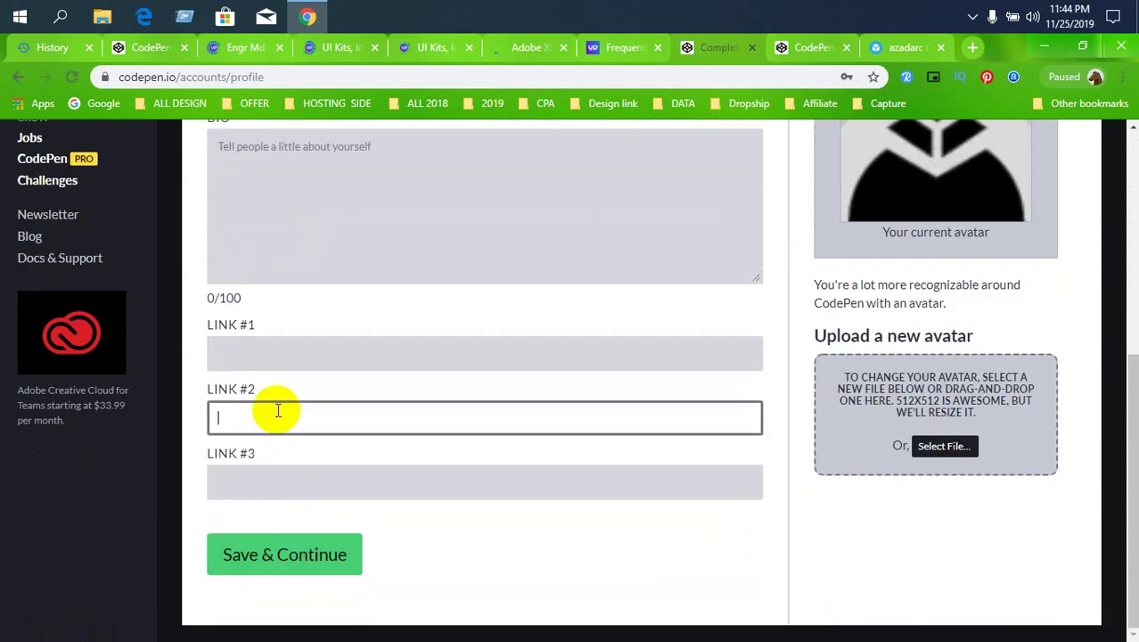
scroll(272, 392, "up", 2)
left_click(279, 343)
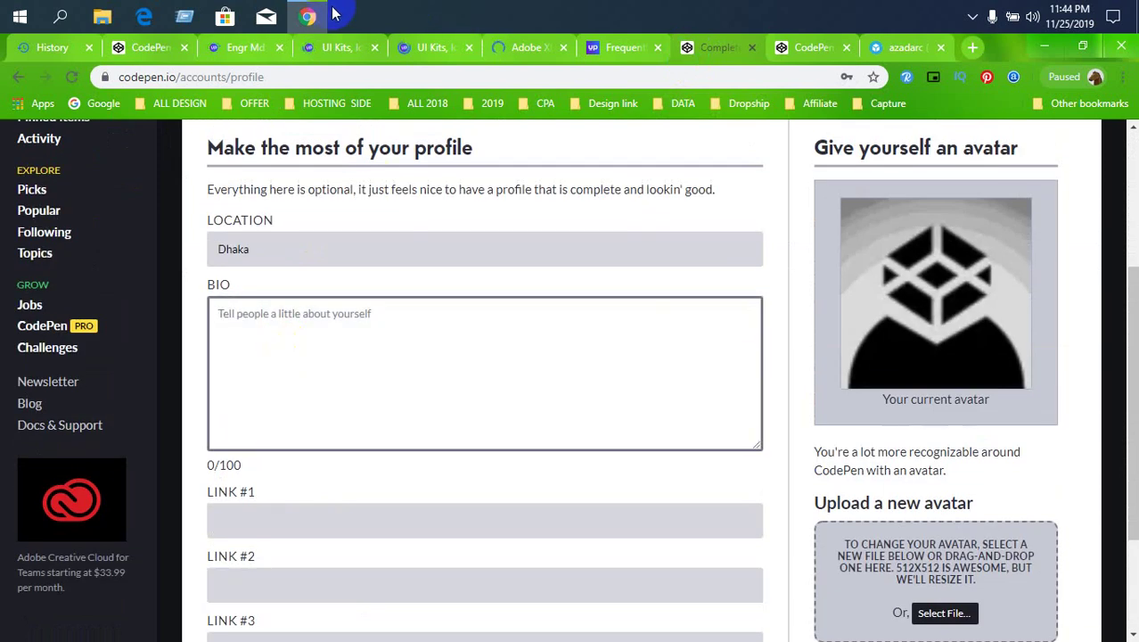
Open the application text file from the TAG folder on Local Disk (G:) in File Explorer and read through it for bio text.
left_click(109, 19)
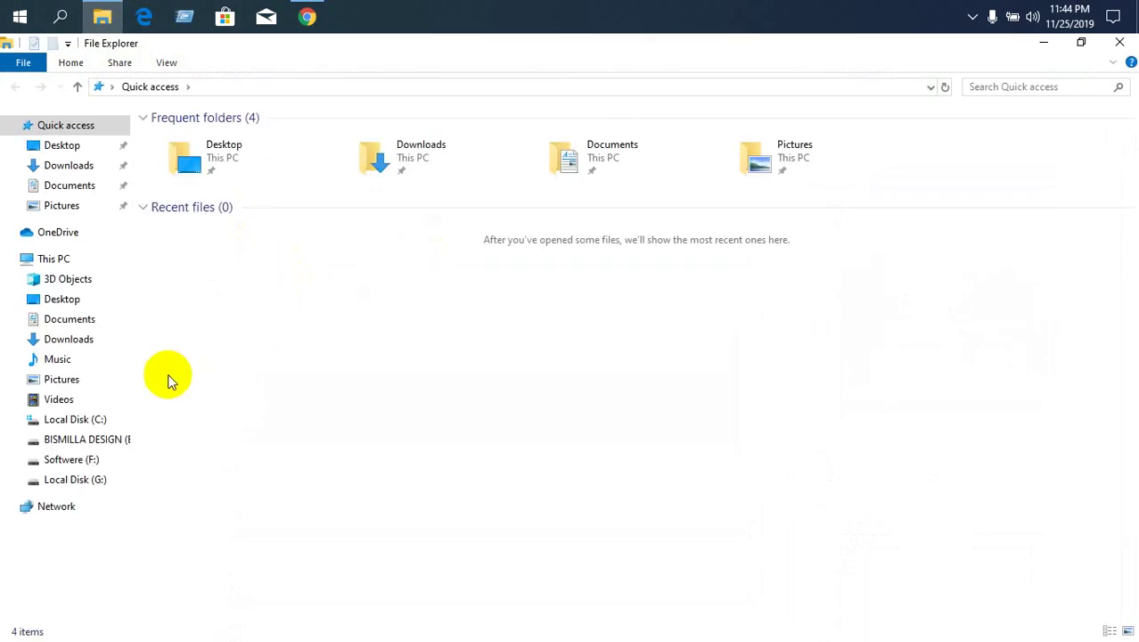
left_click(80, 479)
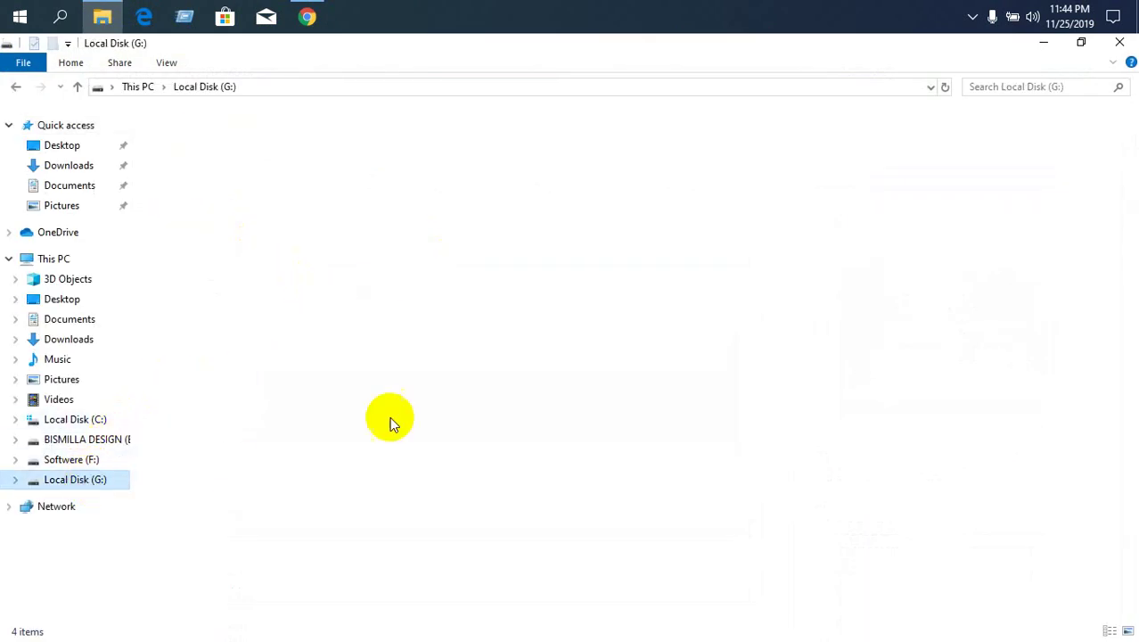
double_click(298, 281)
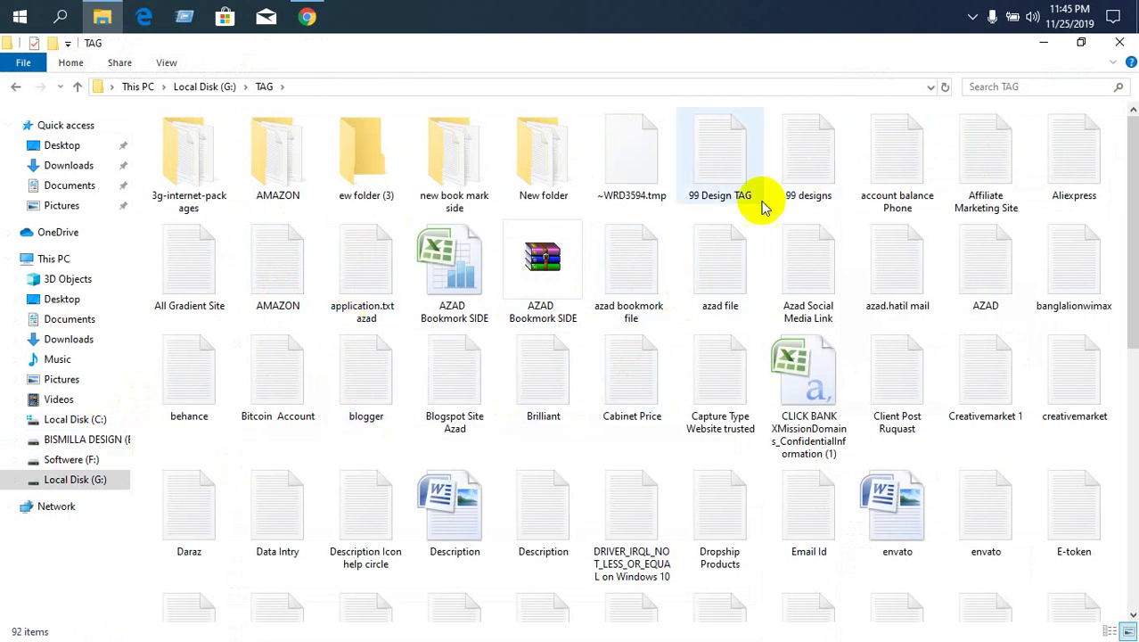
left_click(372, 293)
double_click(373, 292)
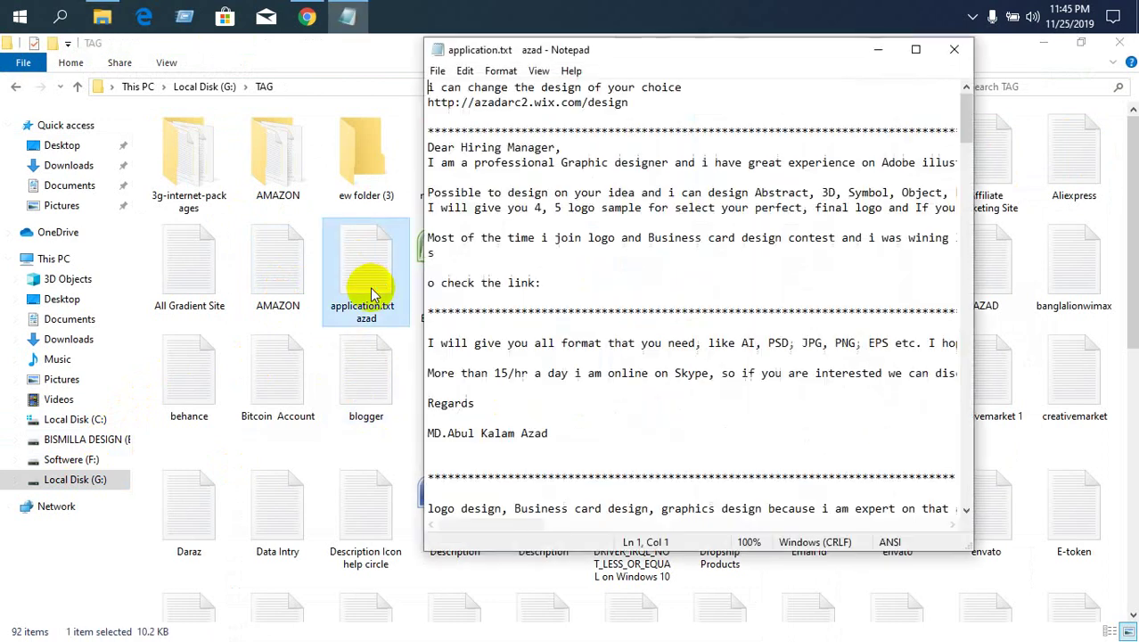
scroll(540, 401, "down", 5)
scroll(540, 401, "down", 20)
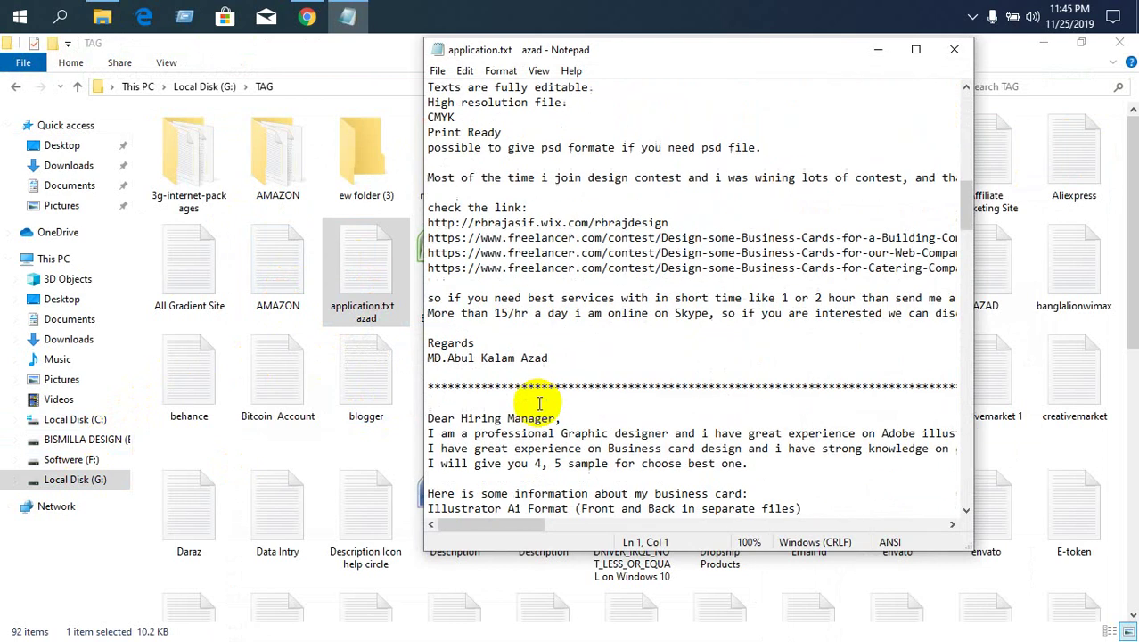
scroll(544, 406, "down", 5)
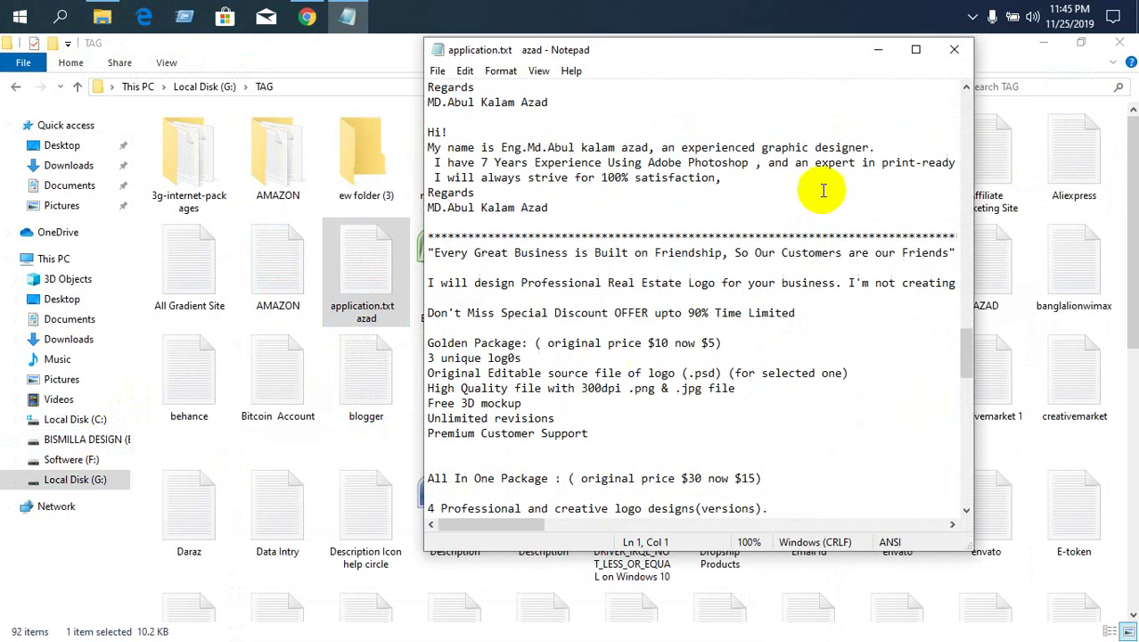
scroll(758, 241, "down", 4)
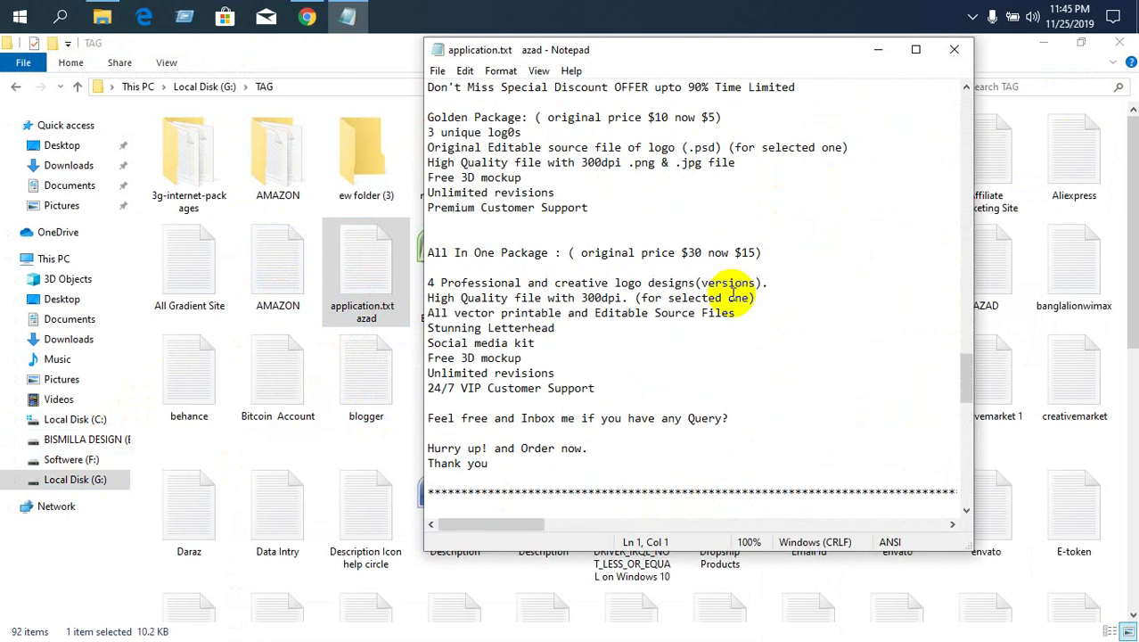
left_click(878, 49)
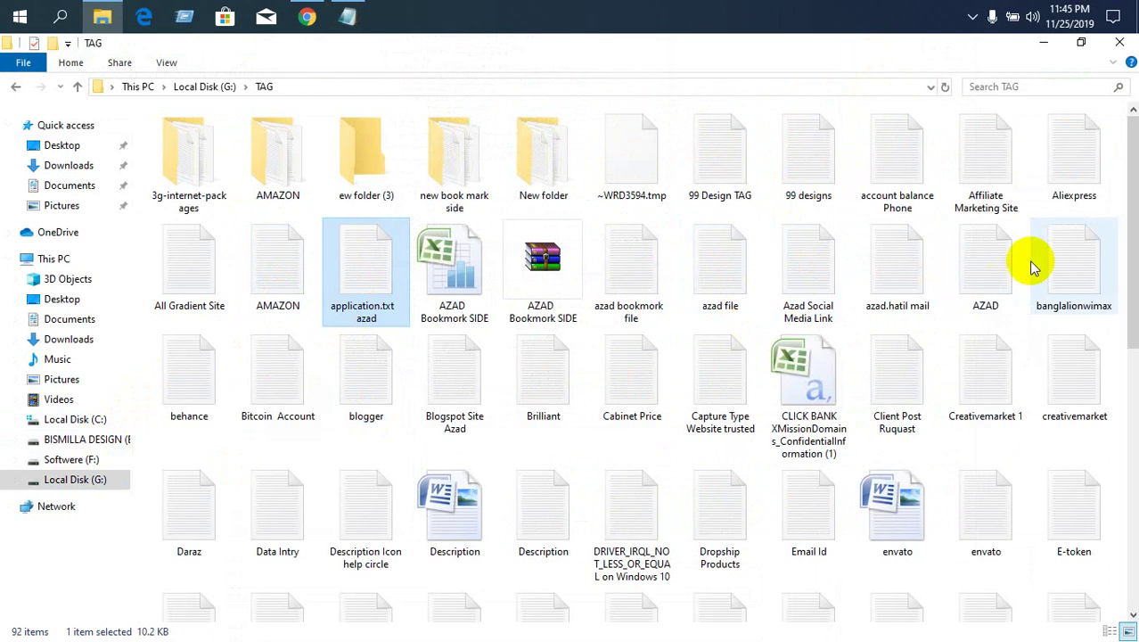
Open the personal notes text file in the TAG folder and copy its postal address line.
double_click(975, 267)
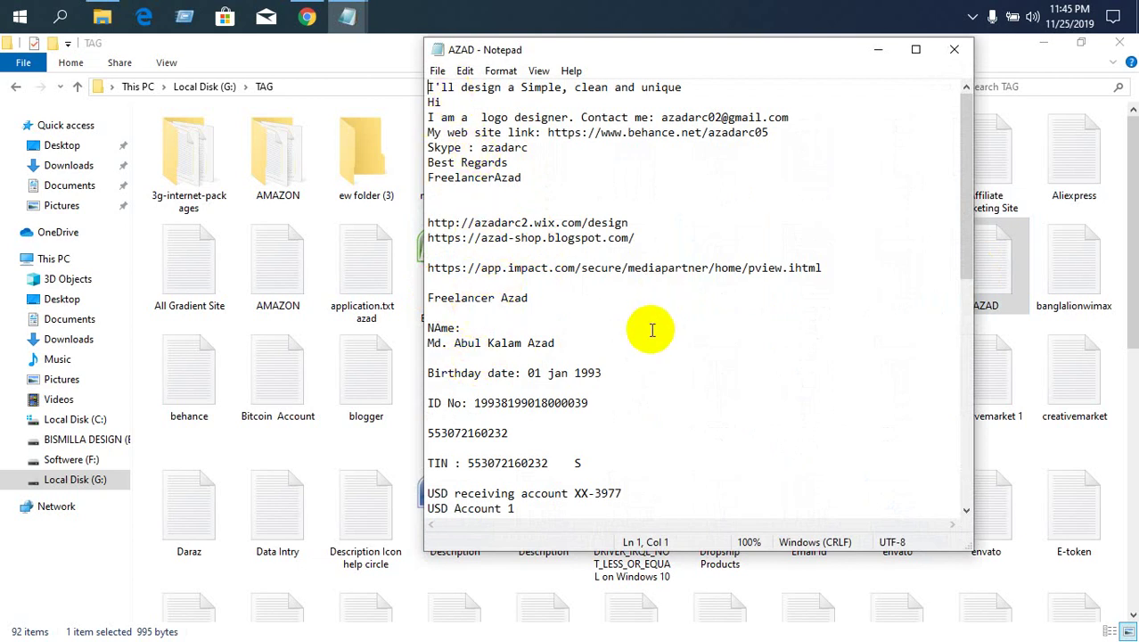
scroll(644, 378, "down", 3)
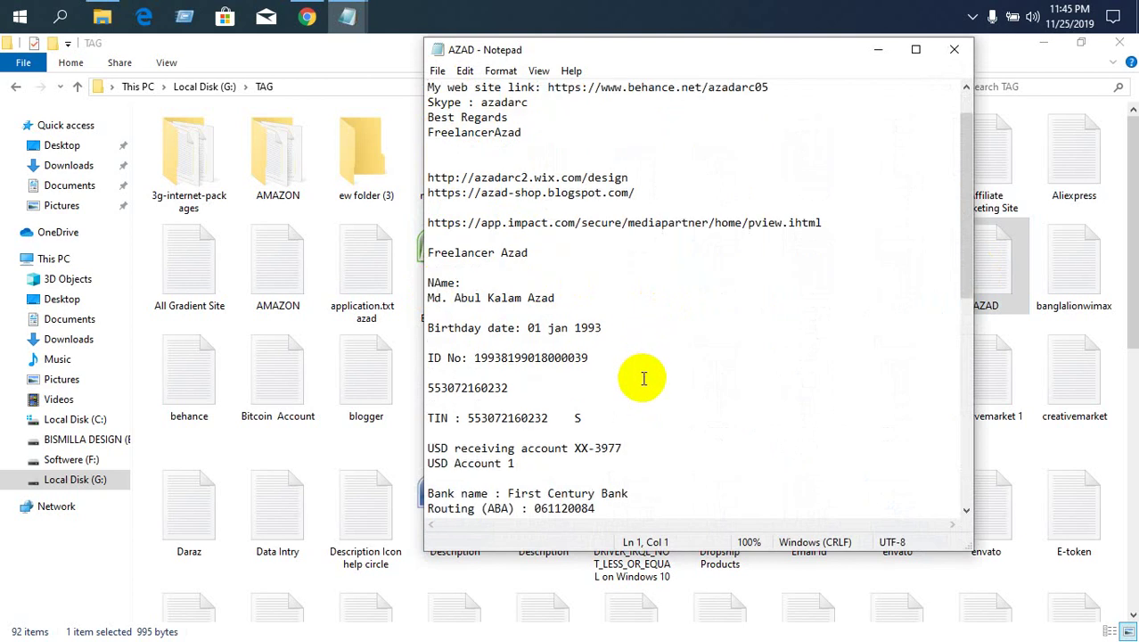
scroll(643, 378, "down", 9)
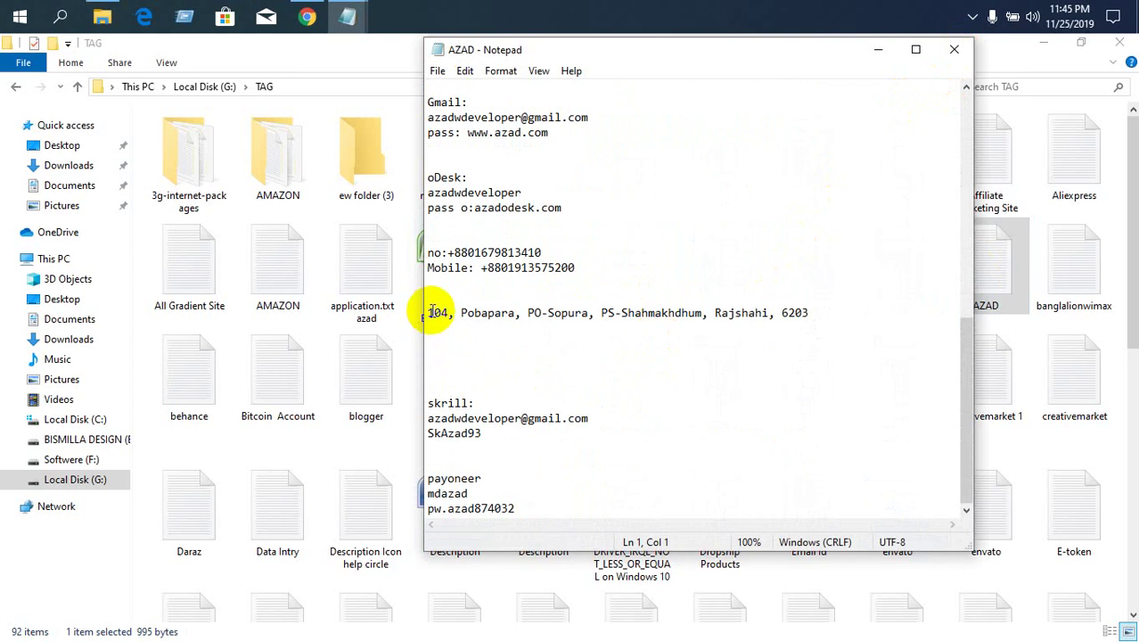
left_click_drag(433, 312, 430, 339)
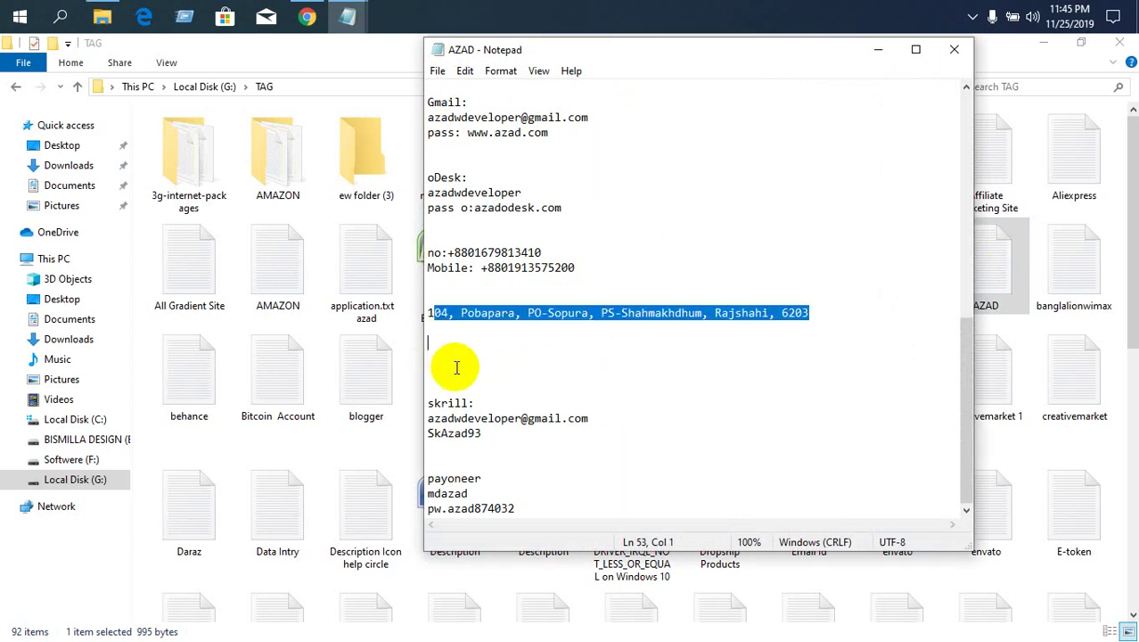
scroll(456, 368, "up", 2)
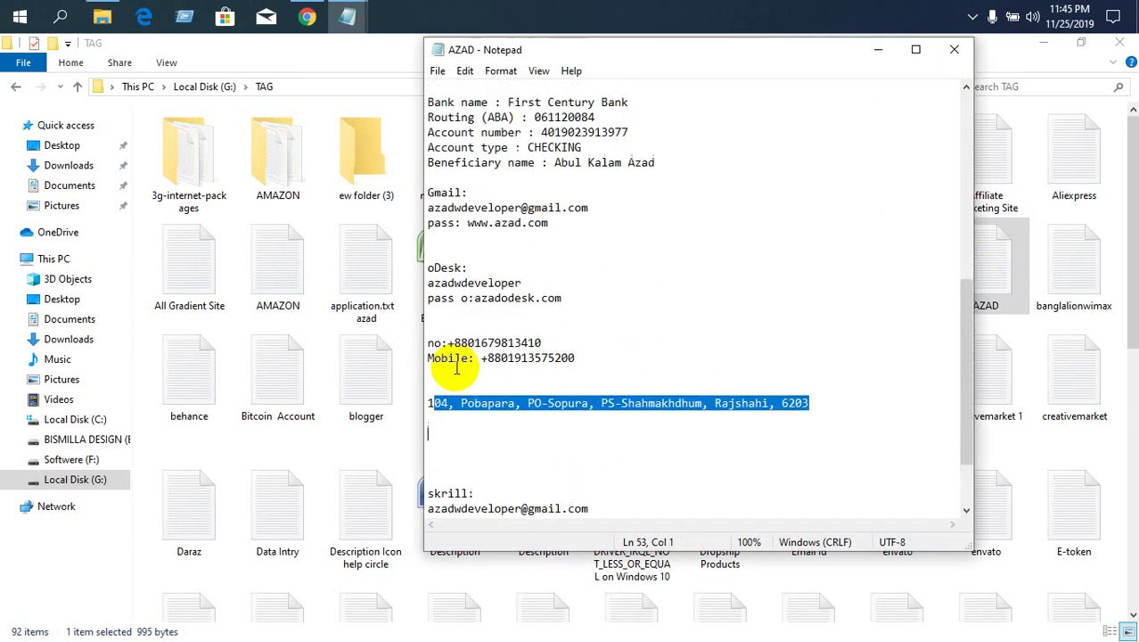
left_click_drag(429, 401, 432, 428)
key("ctrl+c")
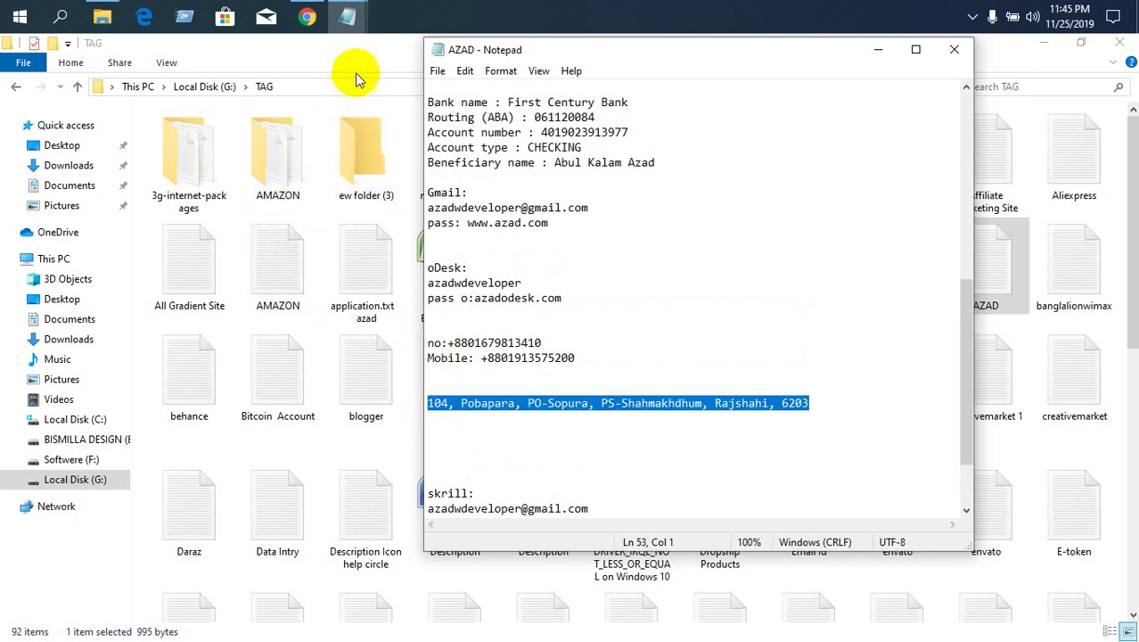
Switch back to the CodePen profile page in Chrome and paste the copied postal address into the bio.
left_click(347, 16)
left_click(307, 16)
left_click(325, 349)
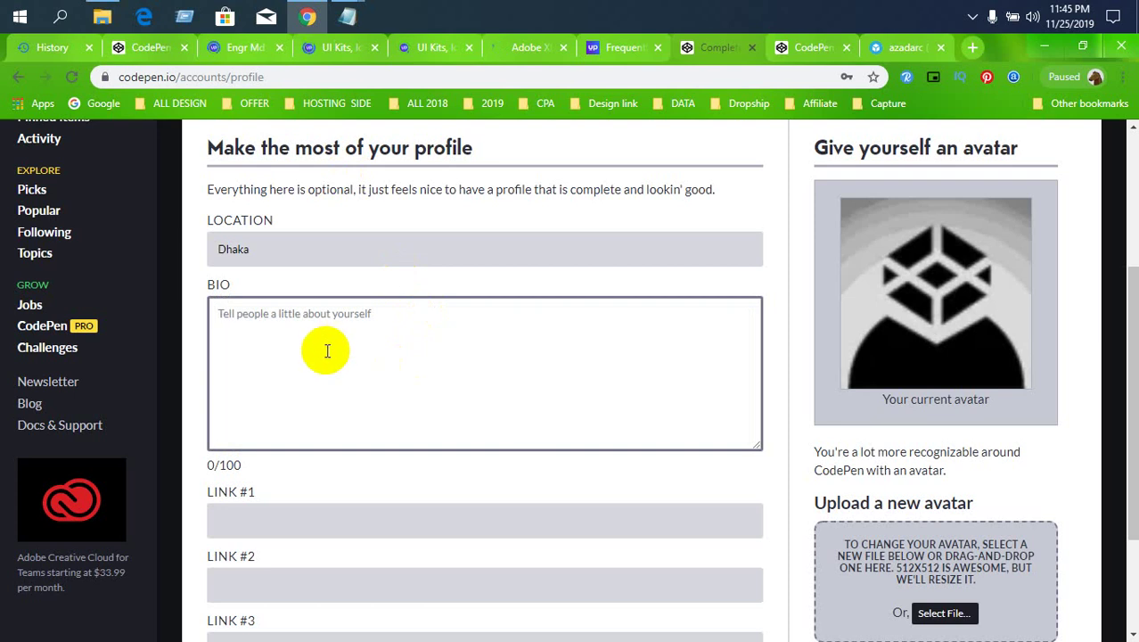
key("ctrl+v")
left_click(275, 521)
key("ctrl+v")
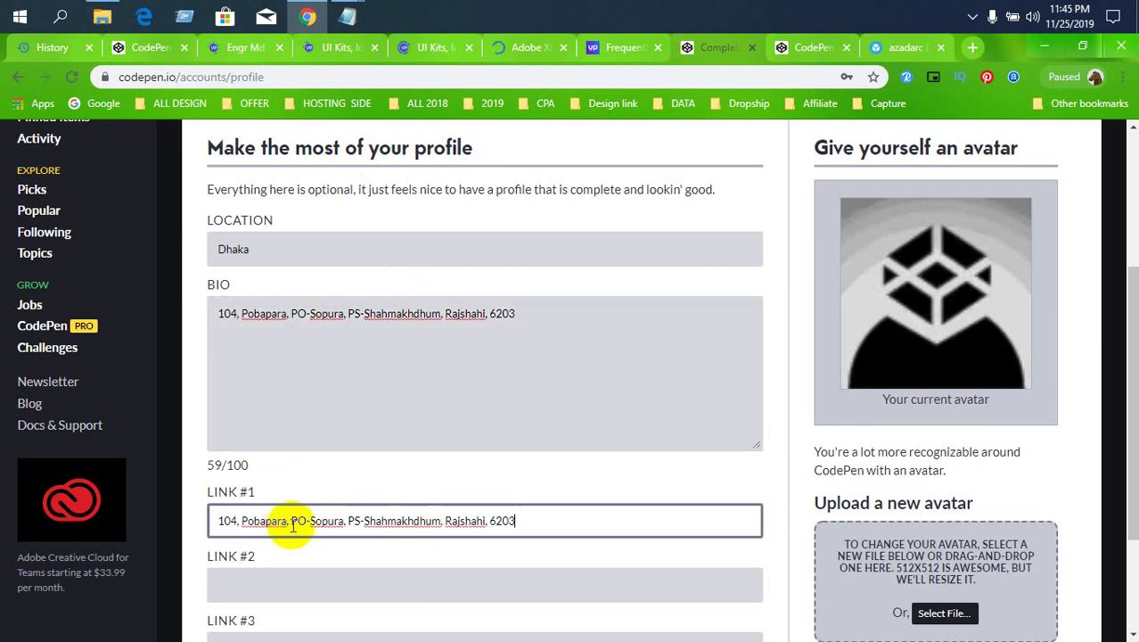
left_click_drag(522, 521, 154, 535)
key("ctrl+x")
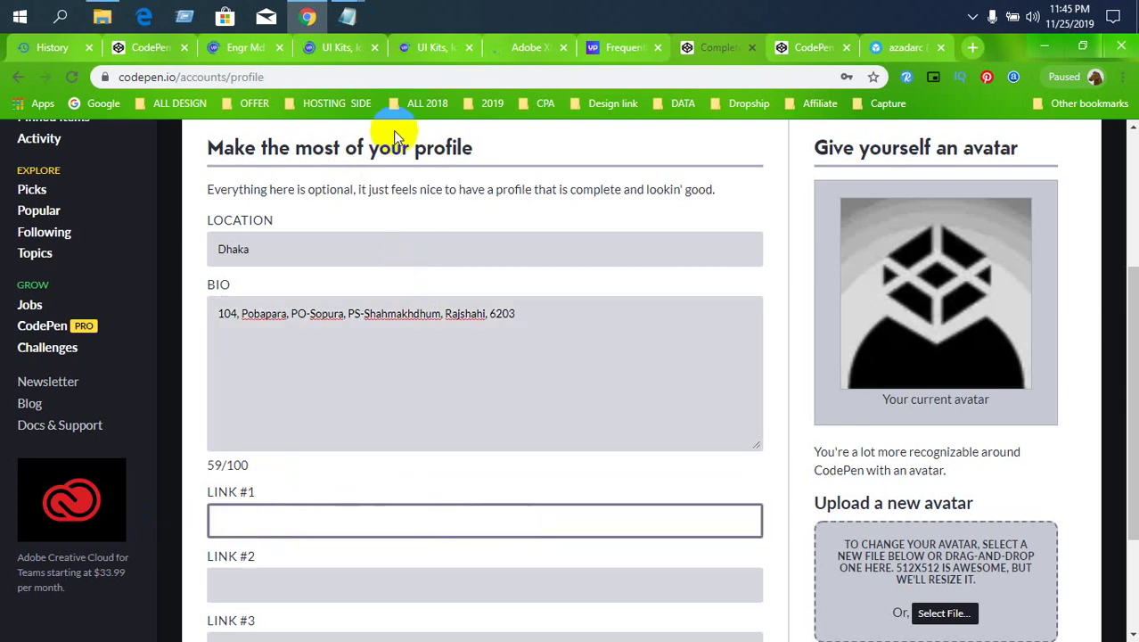
Copy the Wix design site's address from the personal notes file in Notepad into Link #1 of the profile.
left_click(348, 16)
left_click(408, 103)
scroll(616, 267, "up", 12)
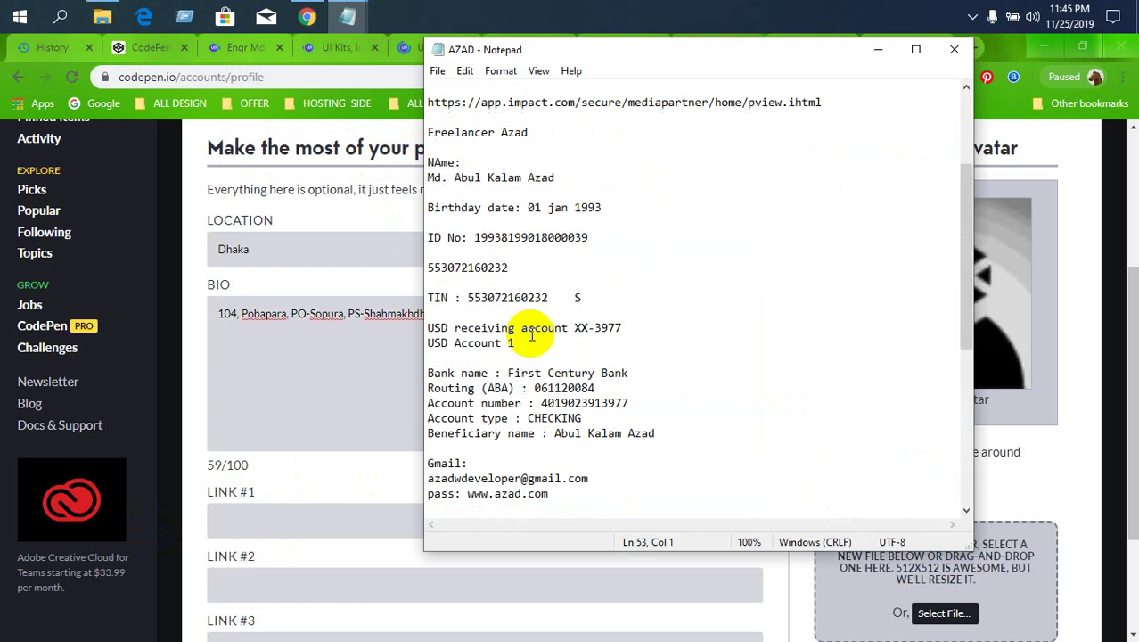
left_click(648, 237)
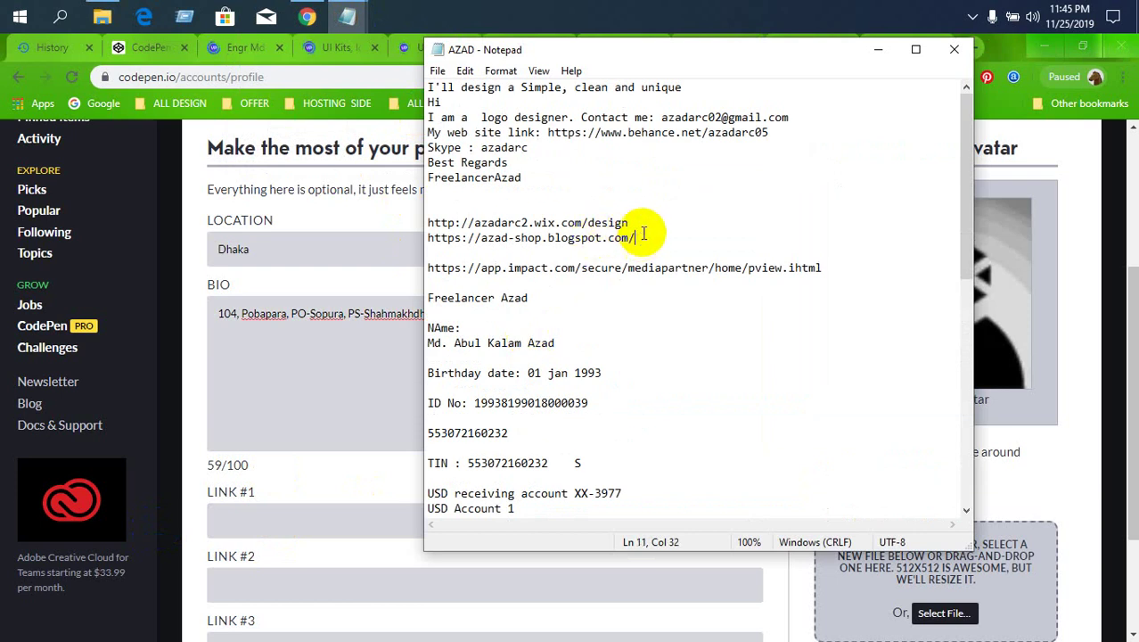
left_click_drag(643, 222, 648, 214)
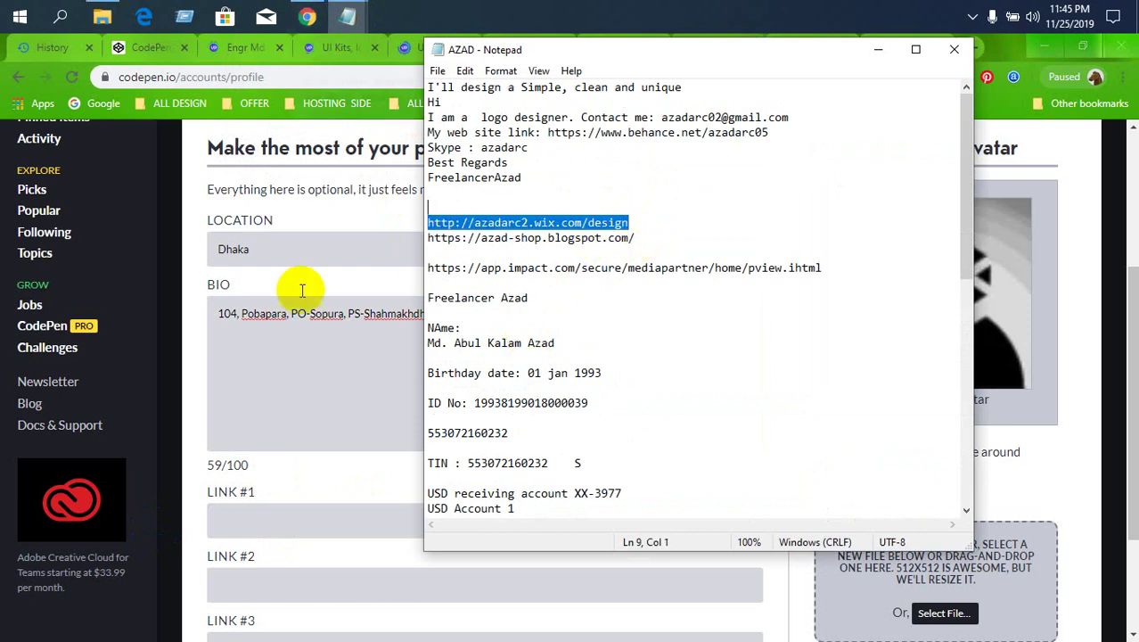
left_click(298, 360)
left_click(304, 522)
key("ctrl+v")
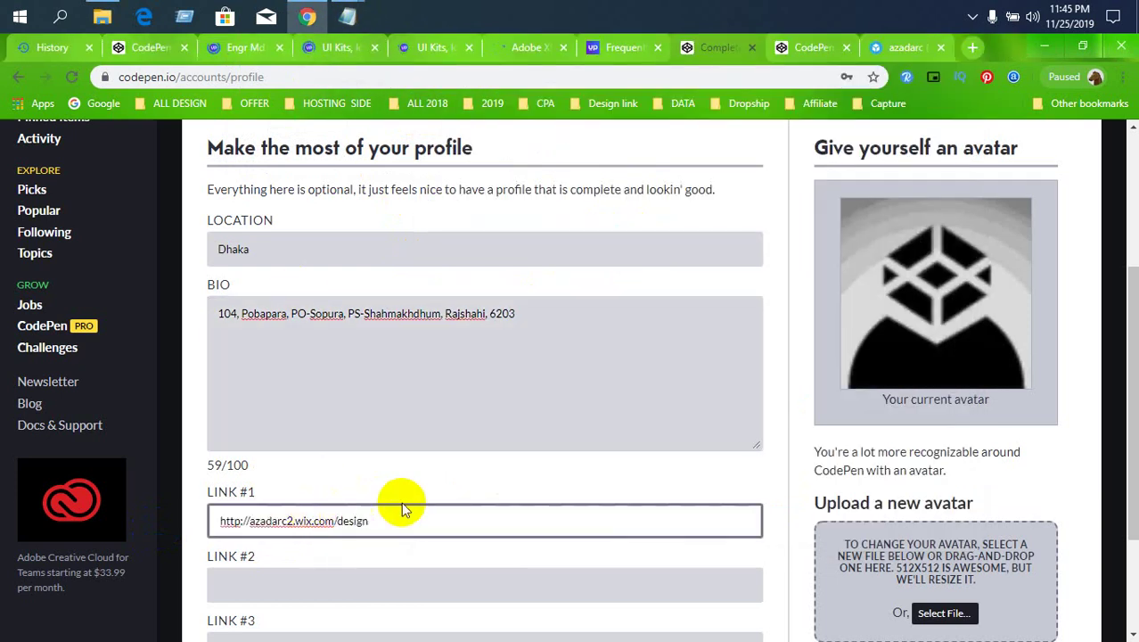
Save the profile details and continue with the account setup.
scroll(401, 502, "down", 2)
left_click(300, 571)
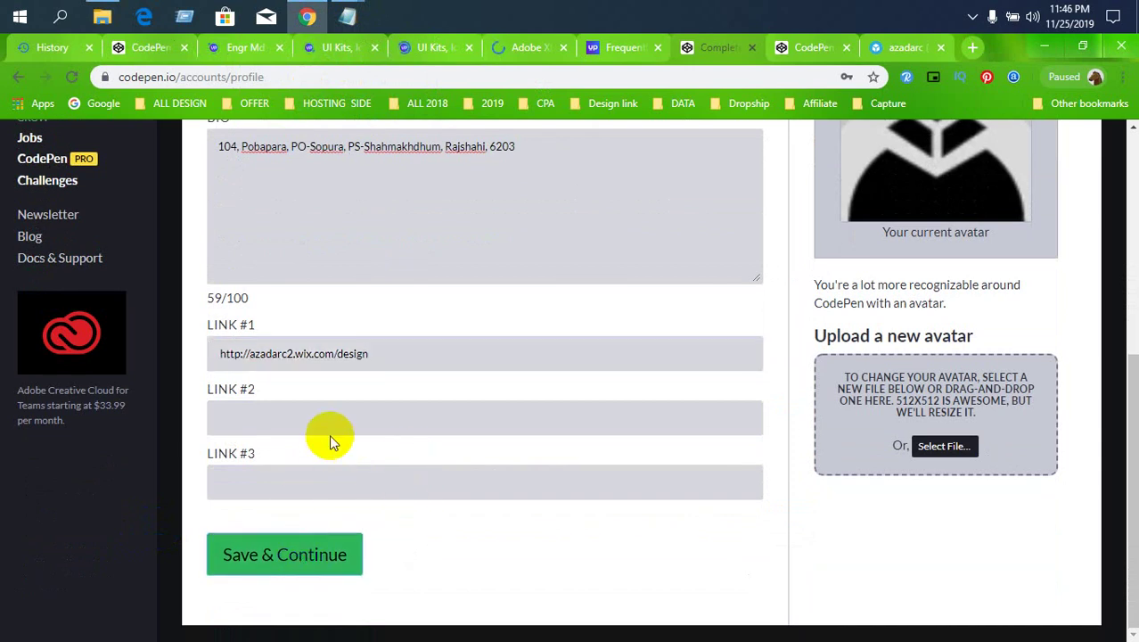
scroll(330, 436, "up", 2)
scroll(330, 436, "up", 1)
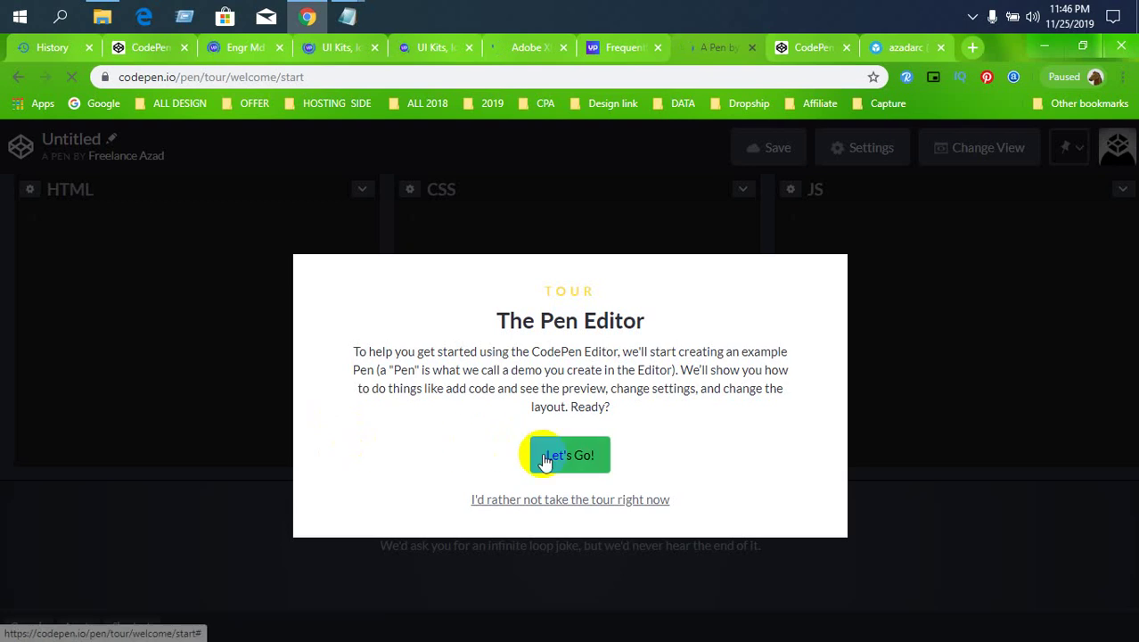
Start the Pen Editor tour and advance through its HTML, CSS and JavaScript stages to the Pen settings stage.
left_click(574, 462)
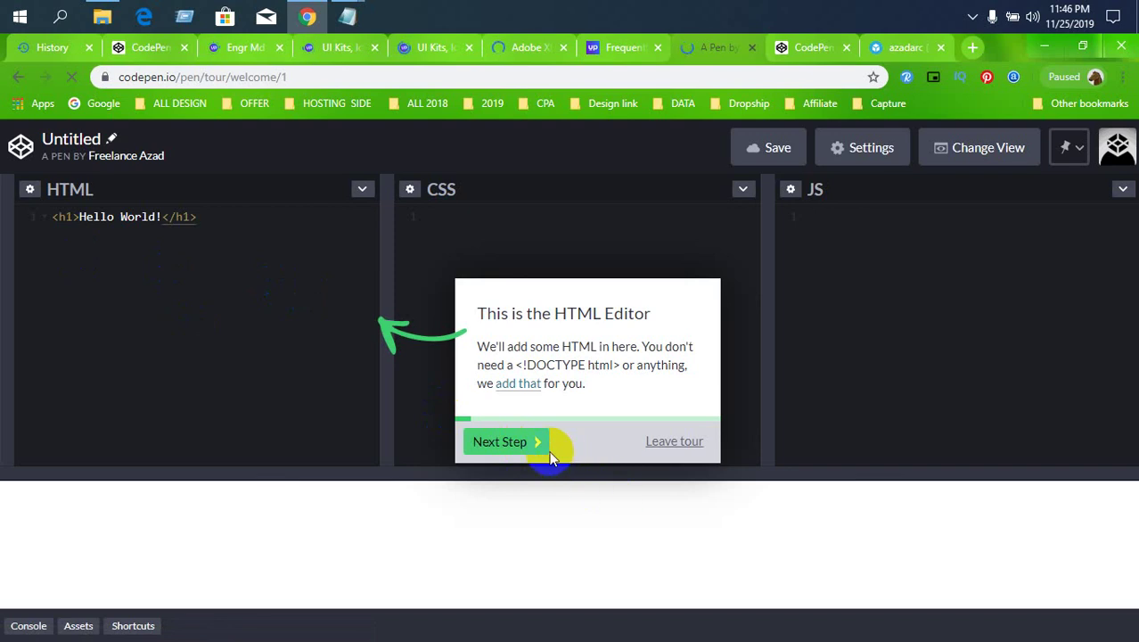
left_click(527, 443)
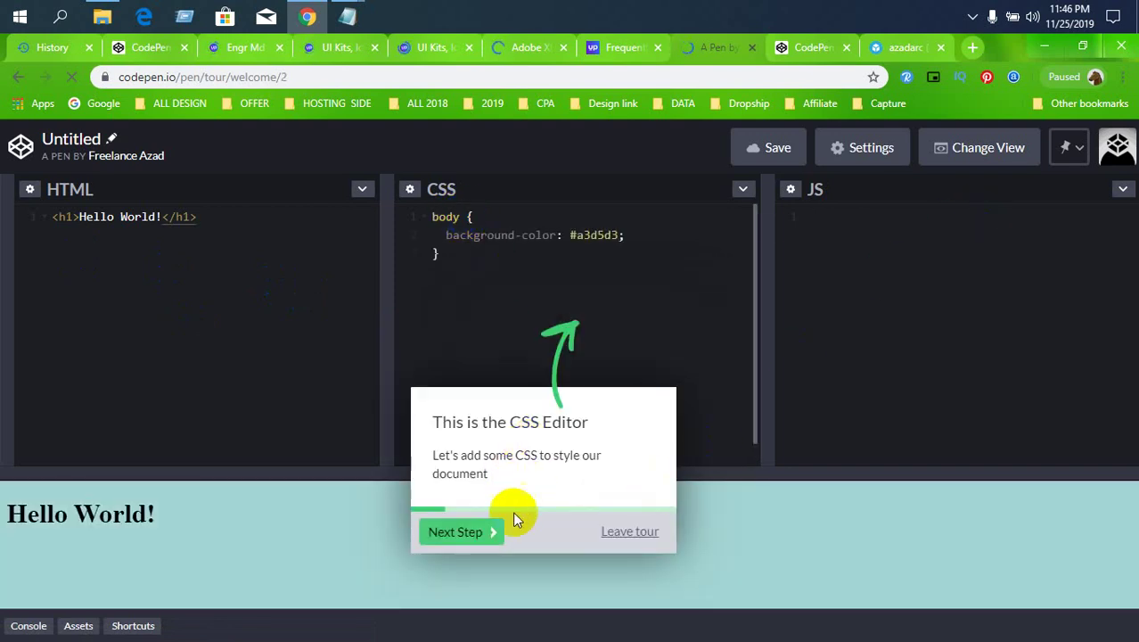
left_click(488, 535)
left_click(446, 383)
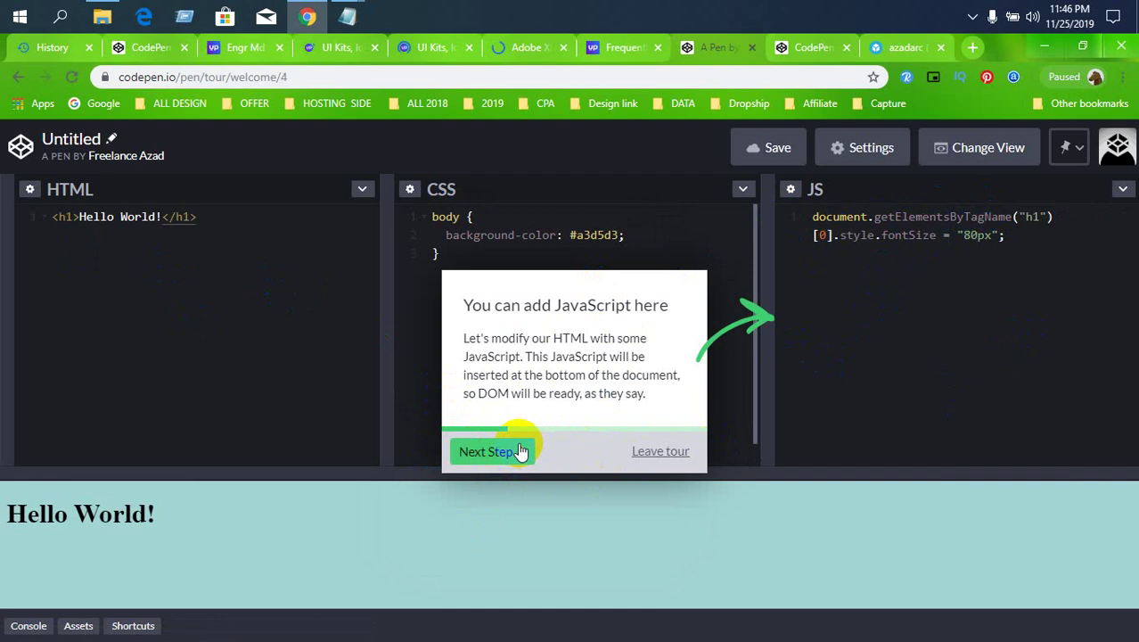
left_click(518, 446)
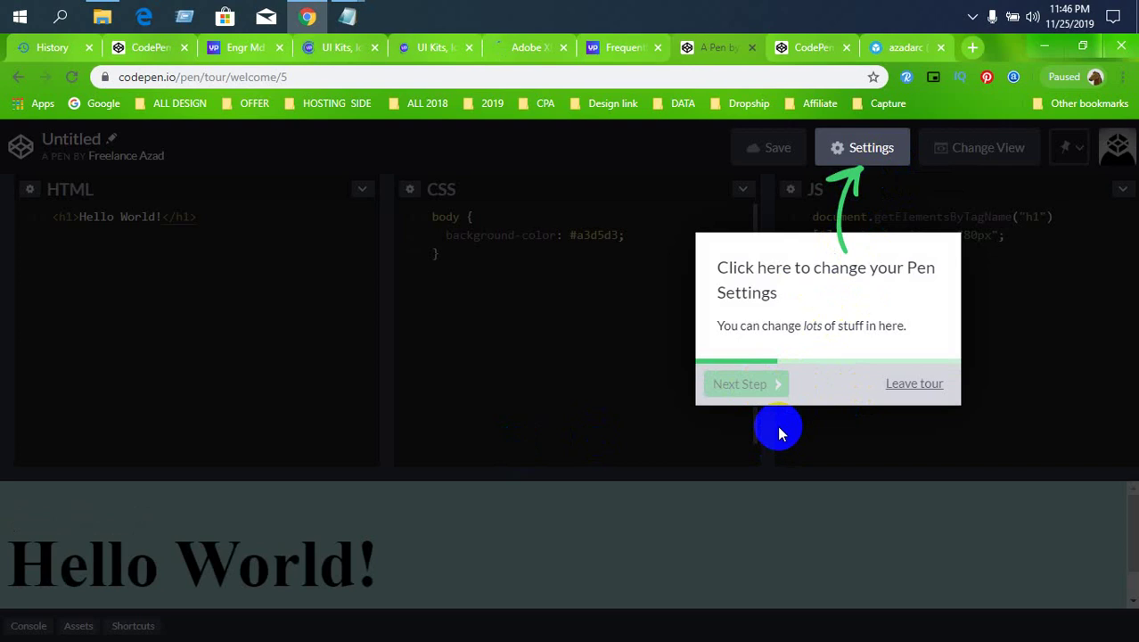
Open the Pen's CSS settings and set the CSS preprocessor to SCSS.
left_click(861, 152)
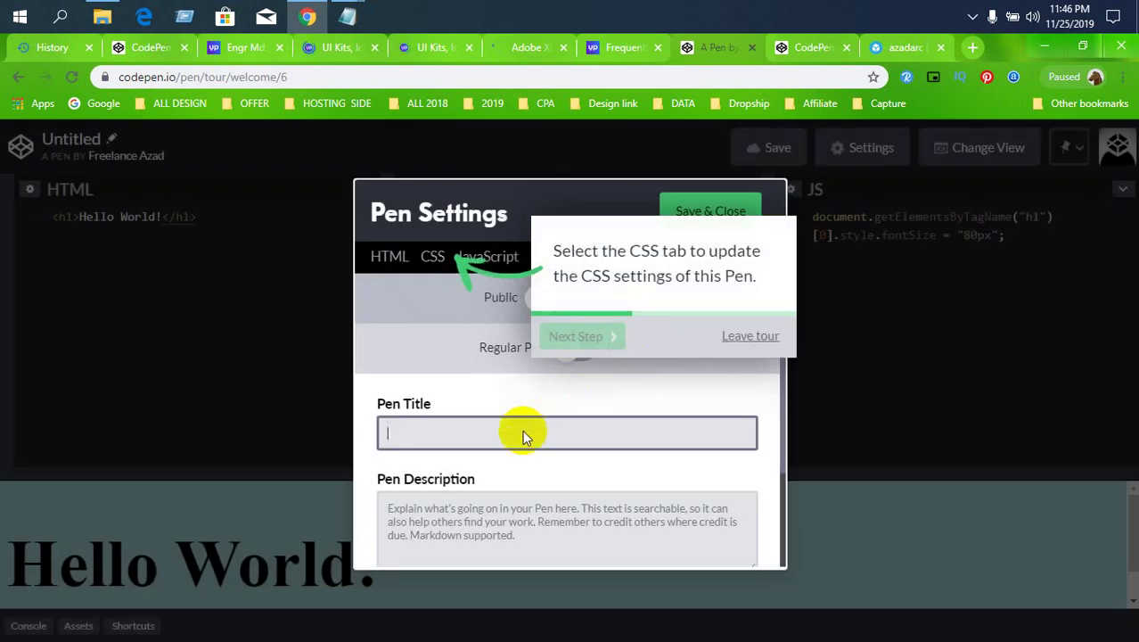
left_click(426, 435)
left_click(433, 257)
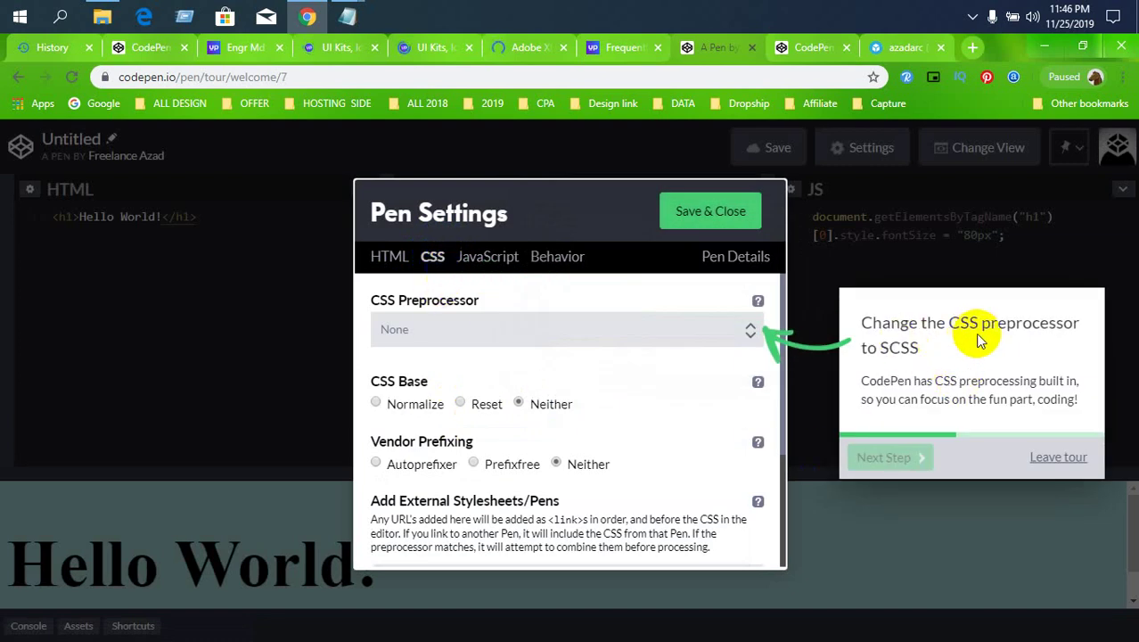
left_click(681, 332)
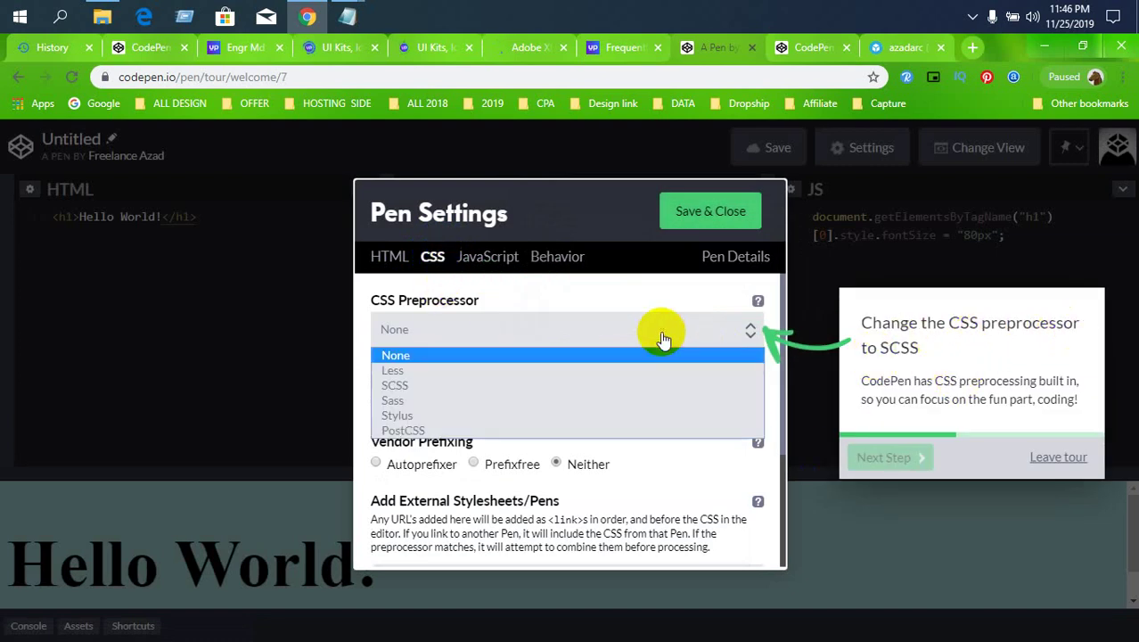
left_click(461, 390)
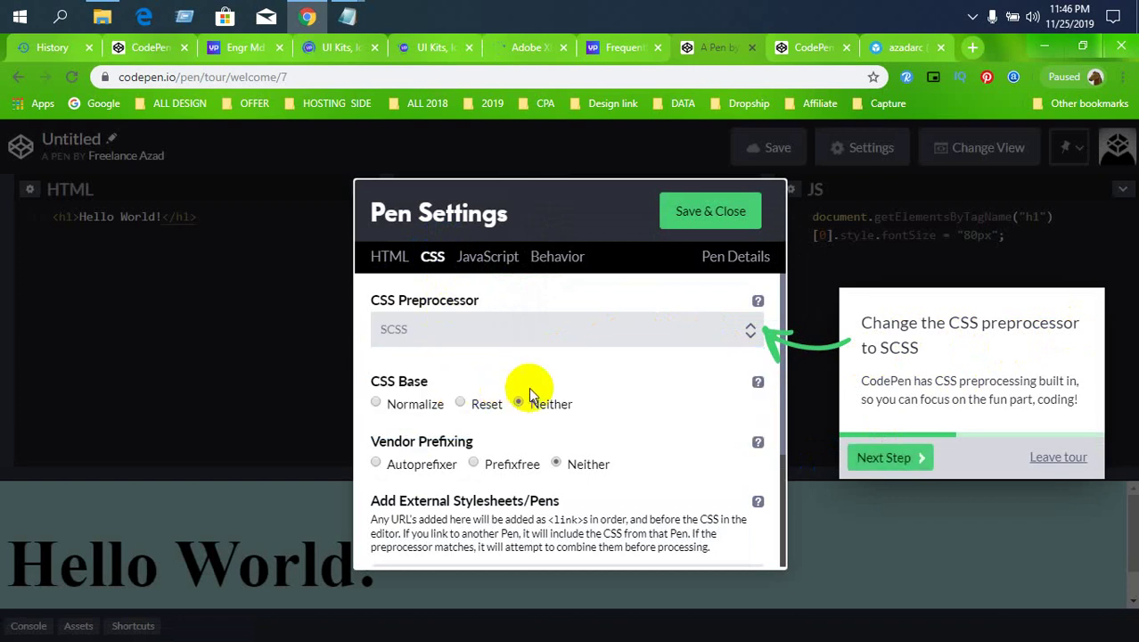
Save and close the Pen settings, and continue the tour through the SCSS editor and compiled CSS stages.
left_click(877, 460)
left_click(730, 222)
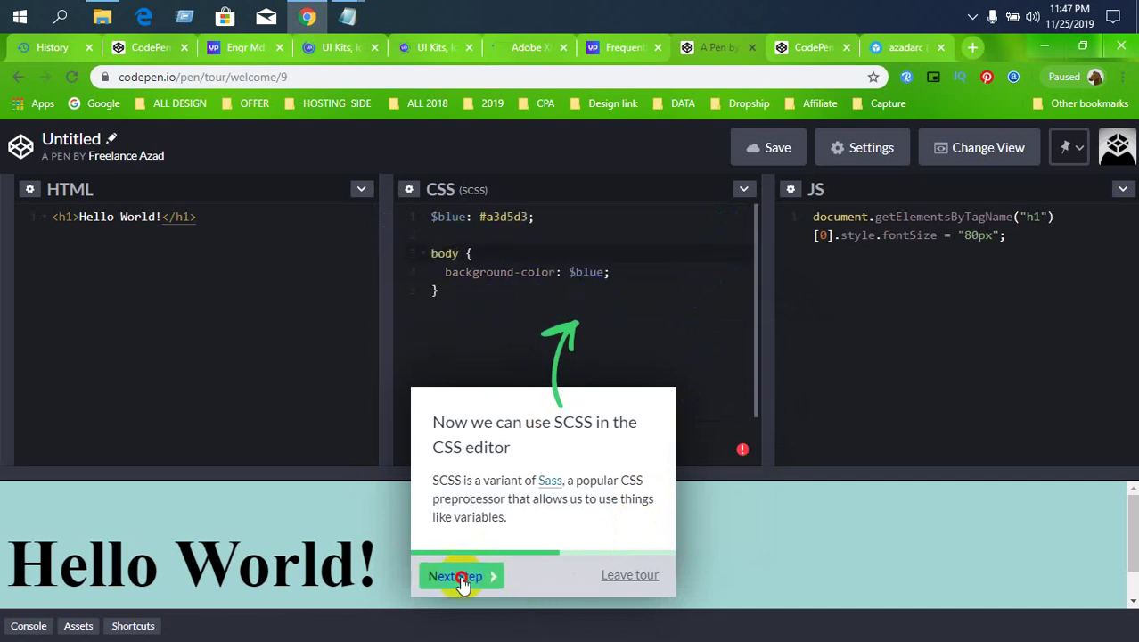
left_click(458, 576)
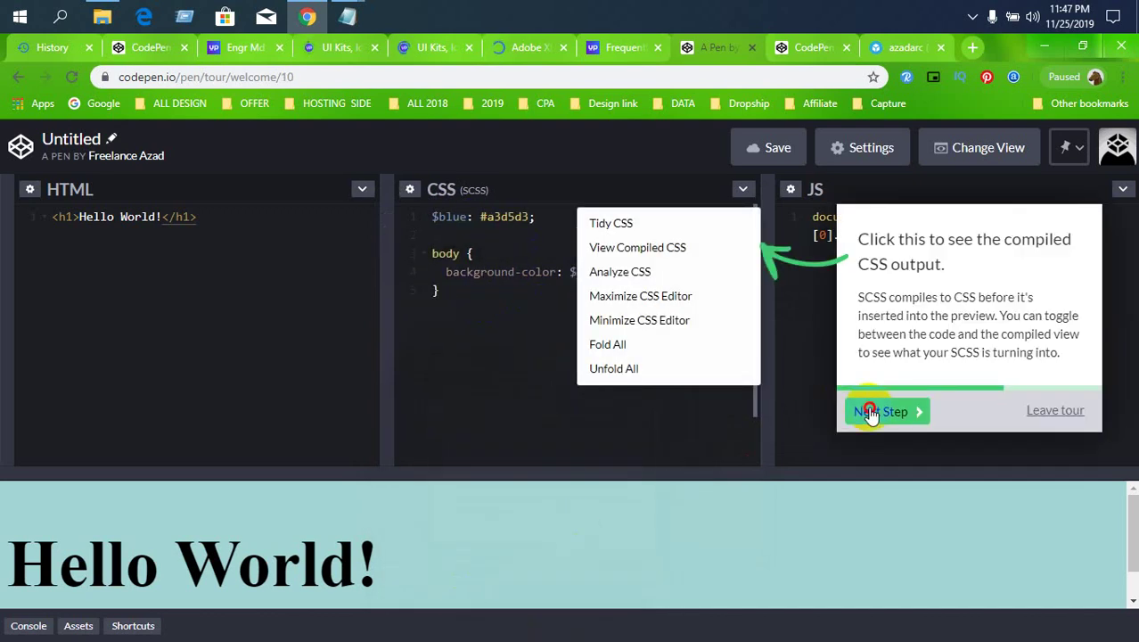
left_click(872, 411)
Open the Pen Details settings, title the Pen "Design" and continue to the tour's description stage.
left_click(861, 147)
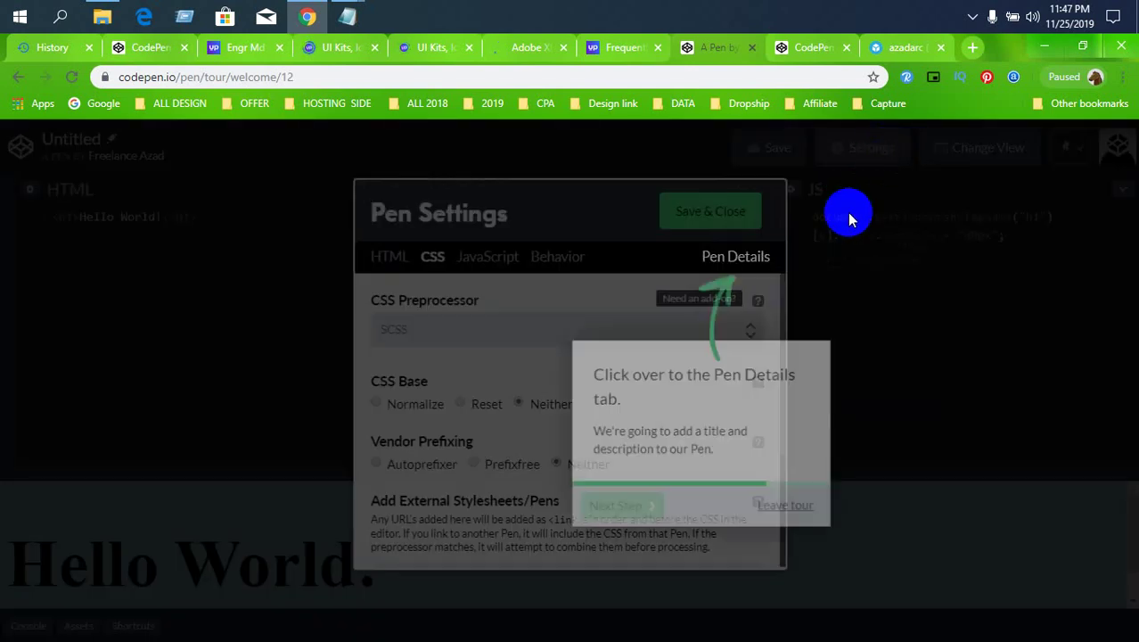
left_click(737, 267)
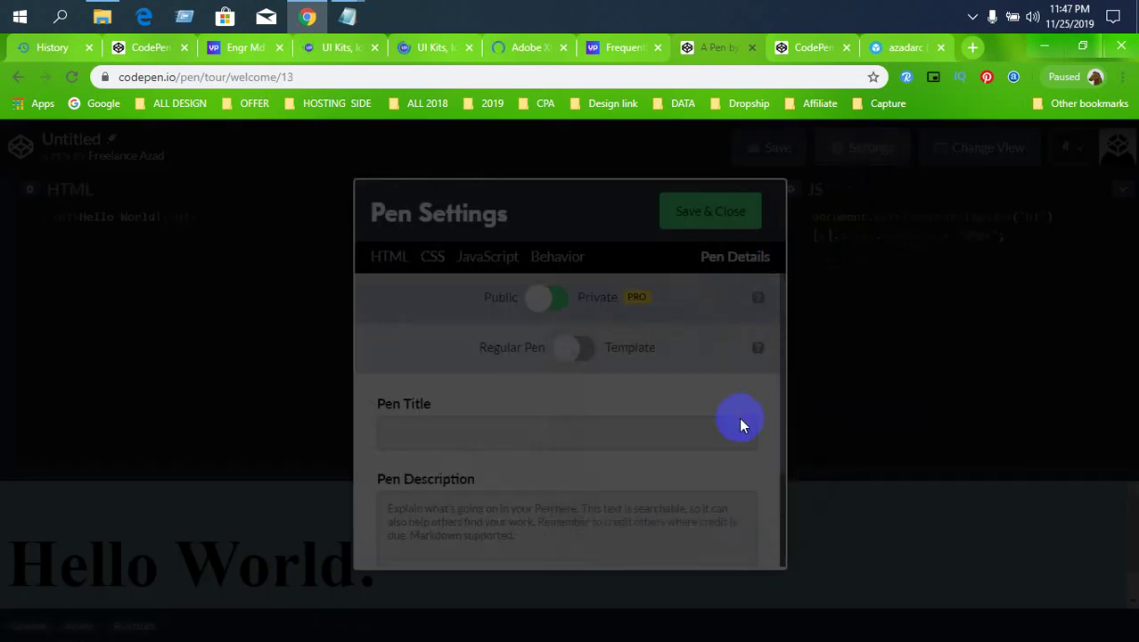
left_click(541, 439)
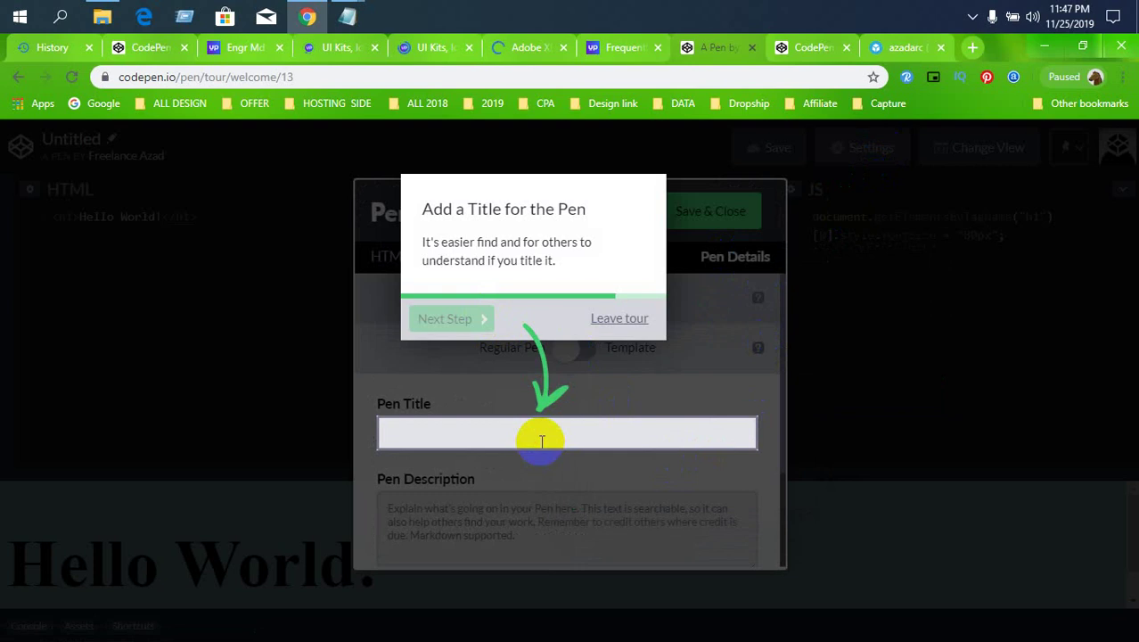
type("Desi")
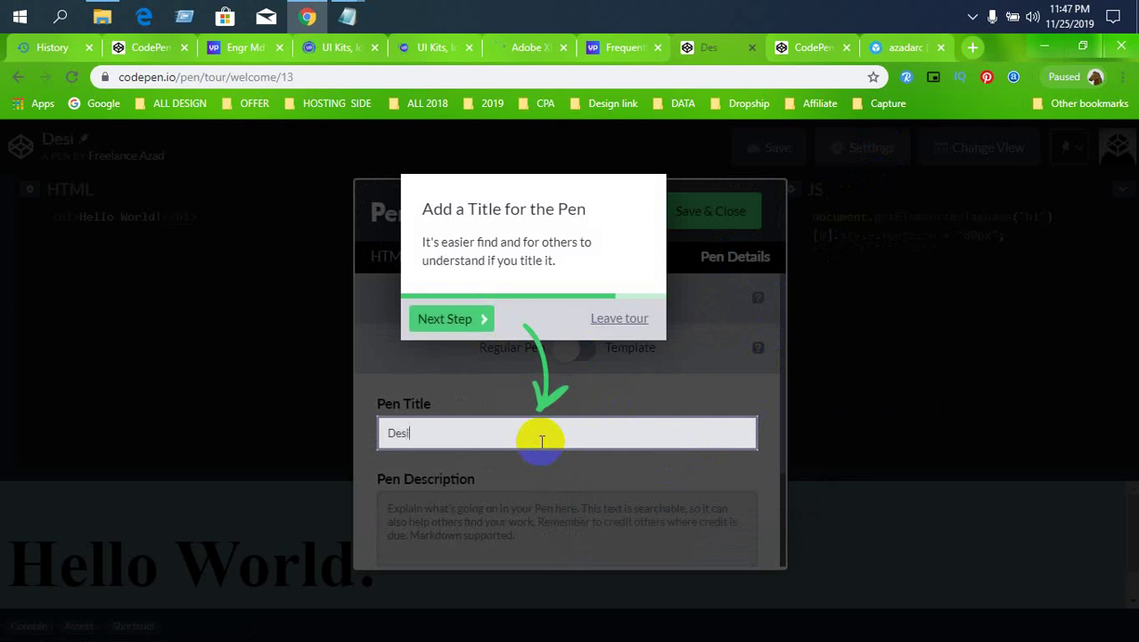
type("gn")
left_click_drag(448, 318, 397, 439)
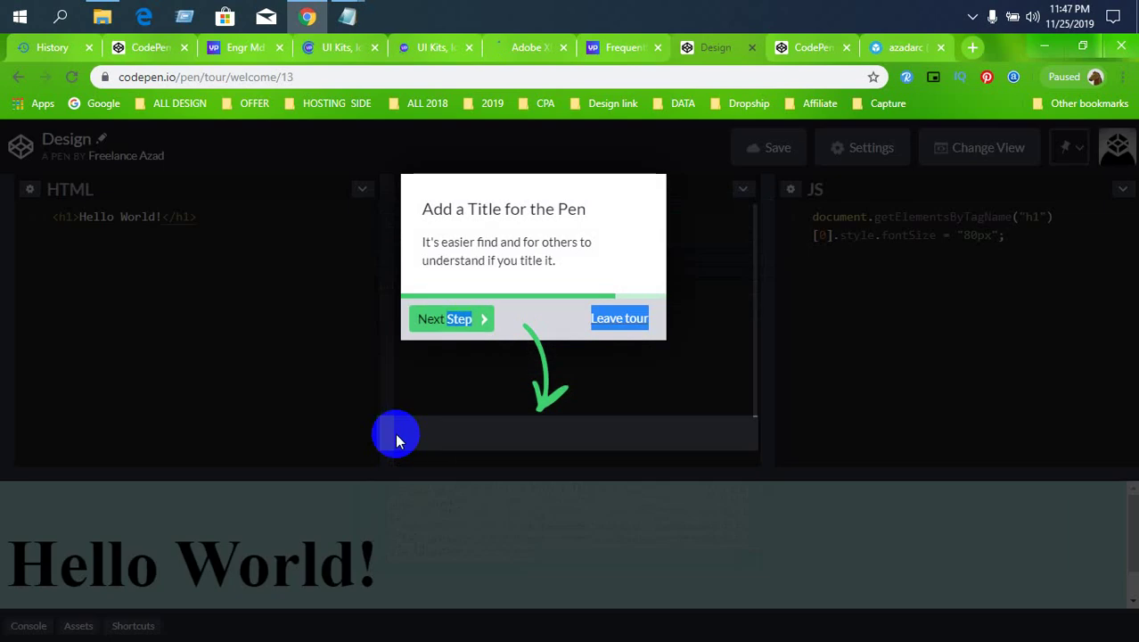
left_click(452, 320)
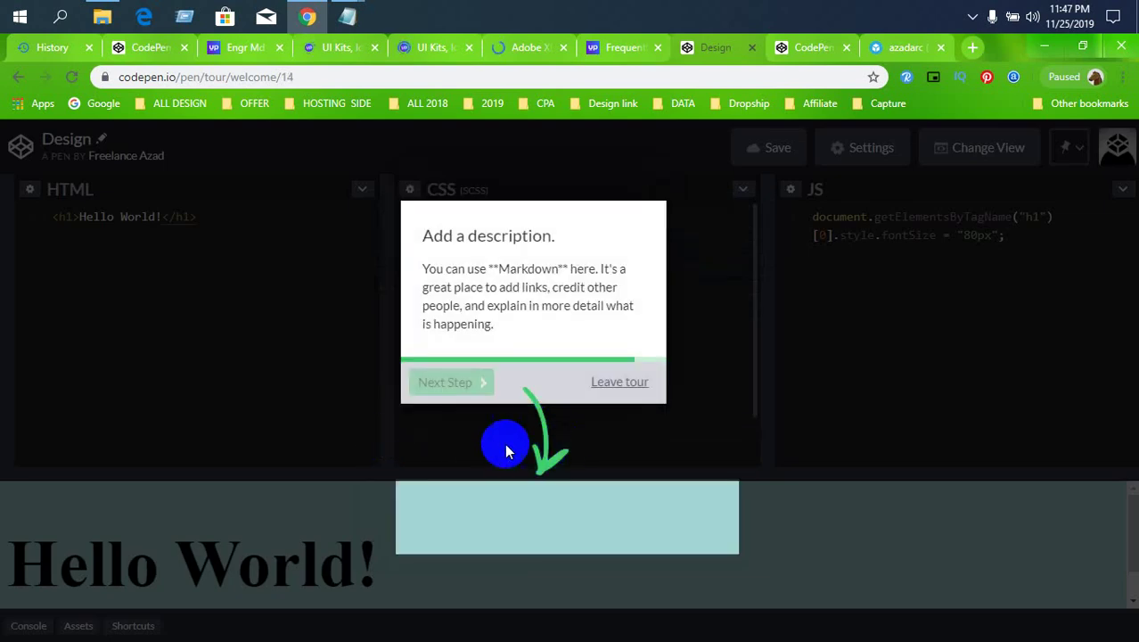
Try to enter the missing Pen Description field, and reload the tour page to restore it.
left_click(534, 501)
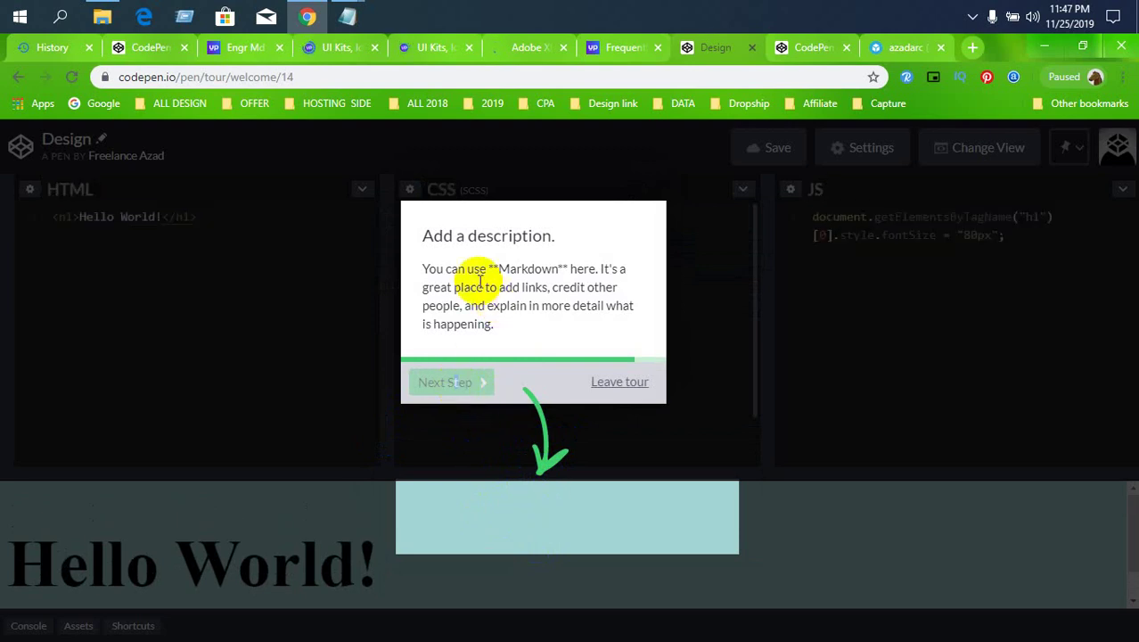
left_click(552, 520)
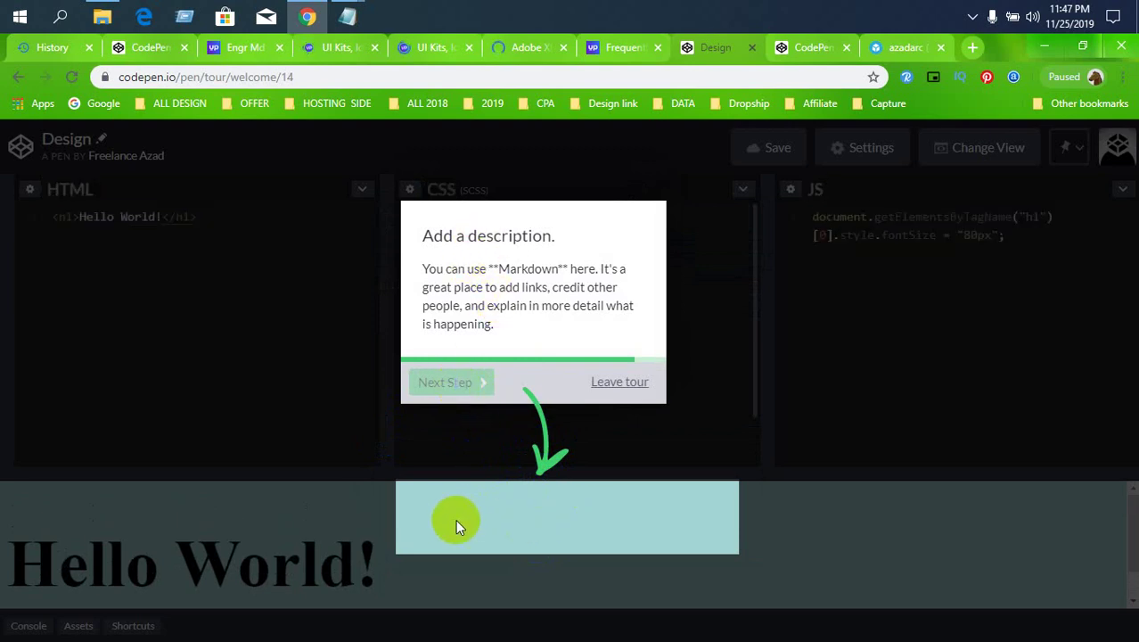
left_click(402, 502)
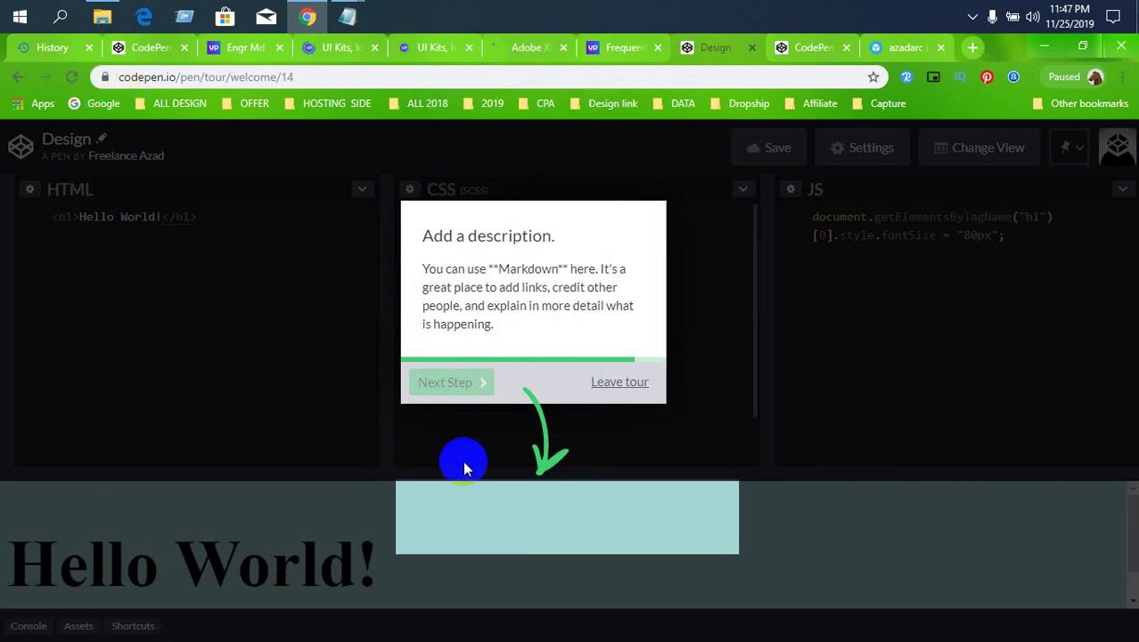
left_click(71, 76)
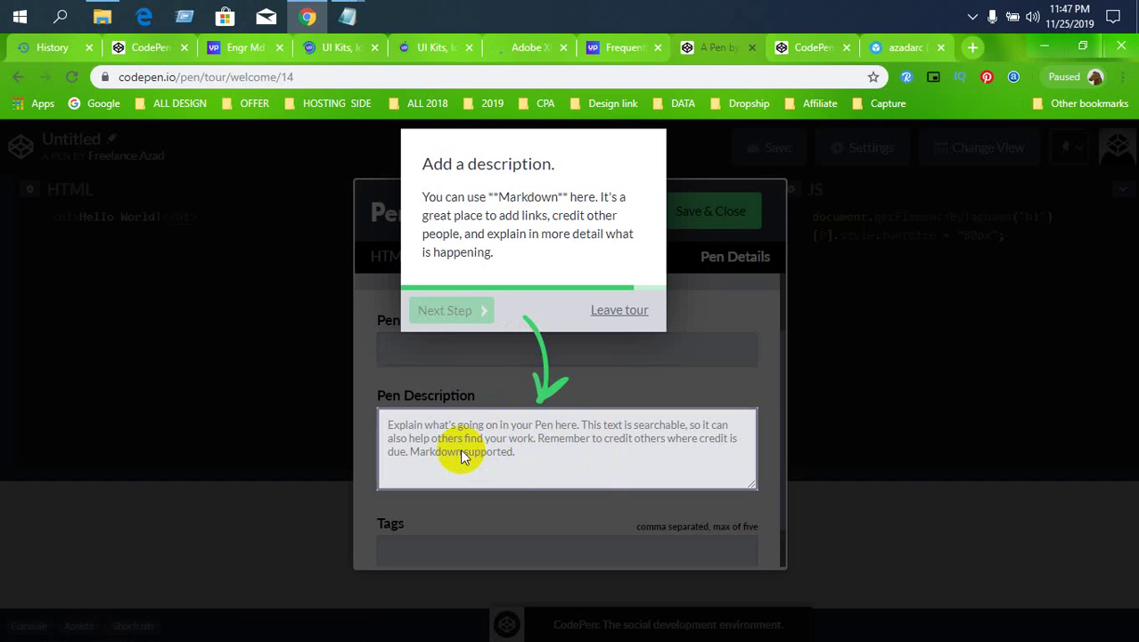
Switch to the application.txt file in Notepad and look through it for text suitable as the Pen description.
mouse_move(348, 16)
mouse_move(360, 88)
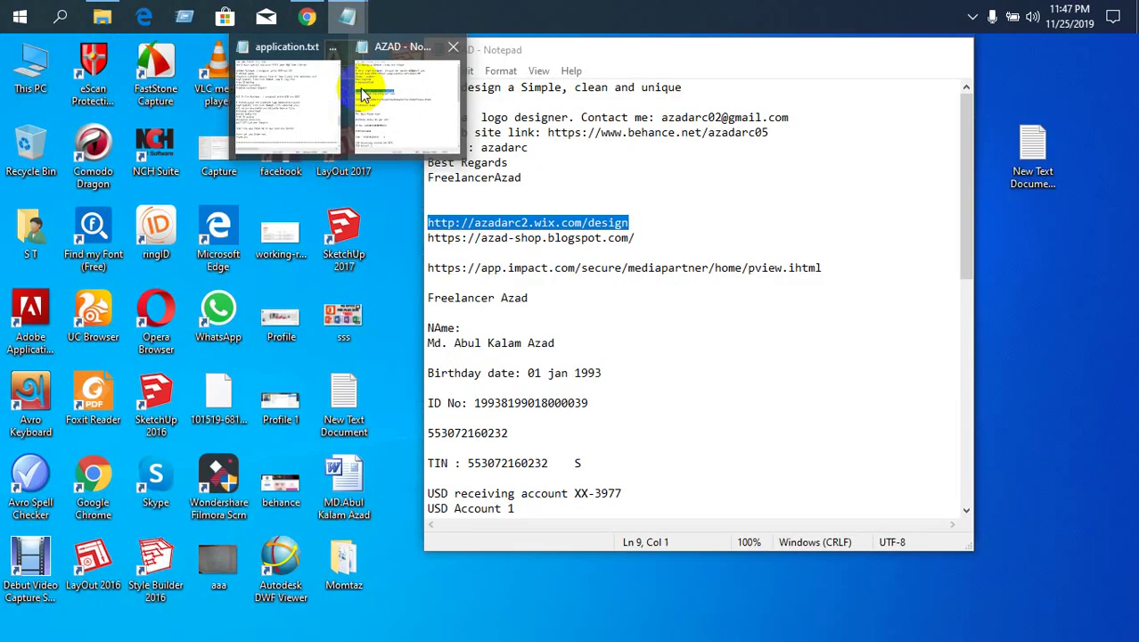
left_click(297, 97)
scroll(508, 433, "down", 4)
scroll(510, 437, "up", 4)
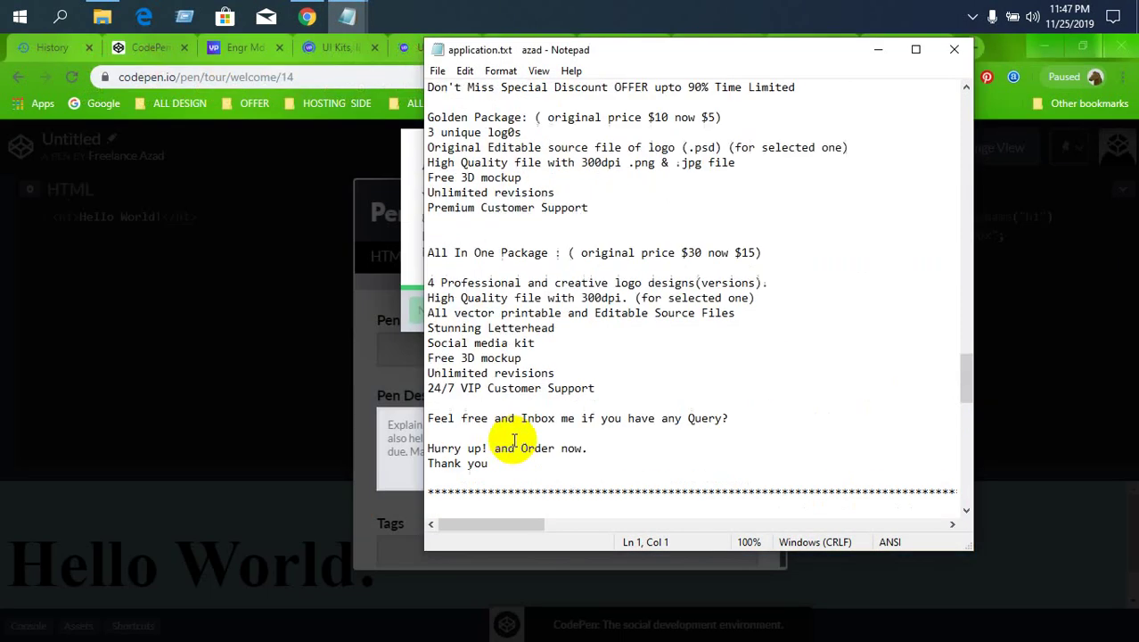
scroll(514, 441, "up", 10)
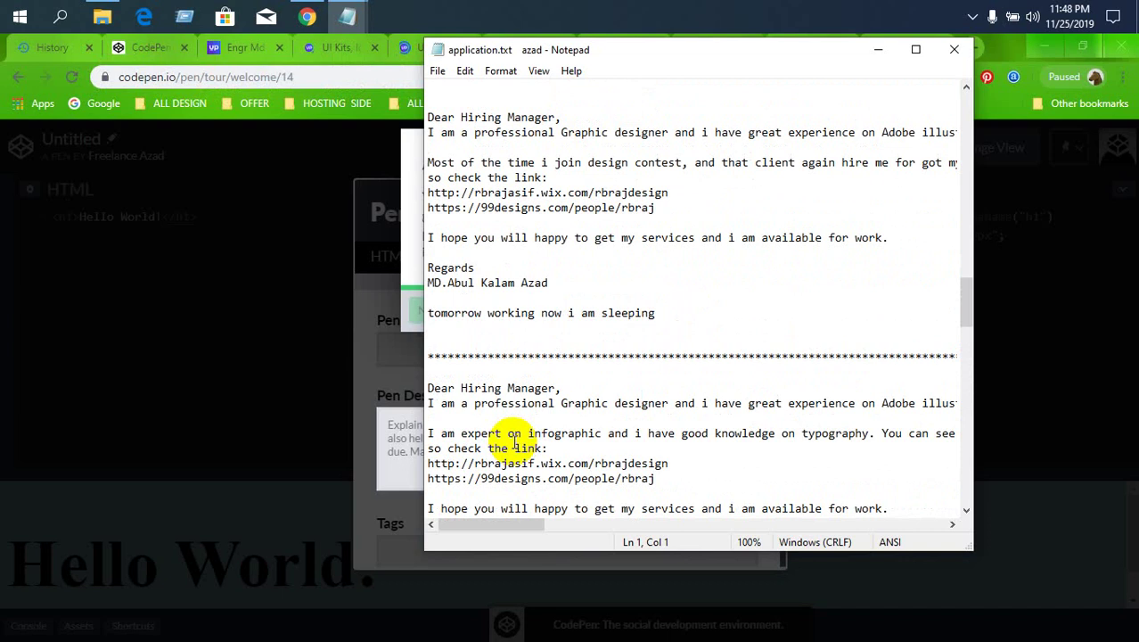
scroll(514, 445, "down", 20)
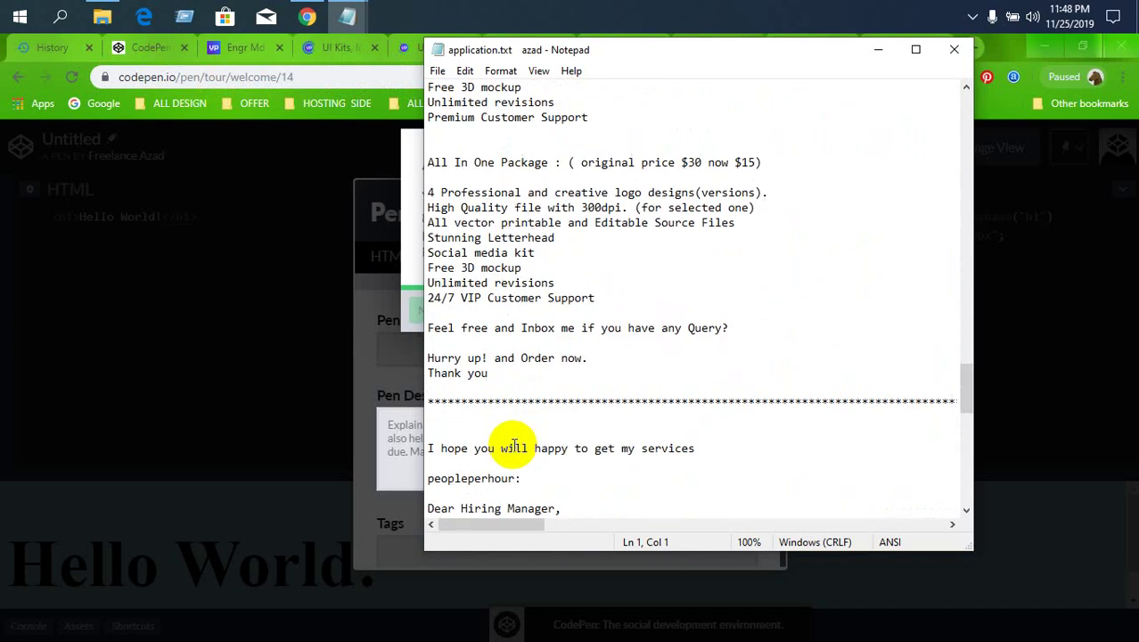